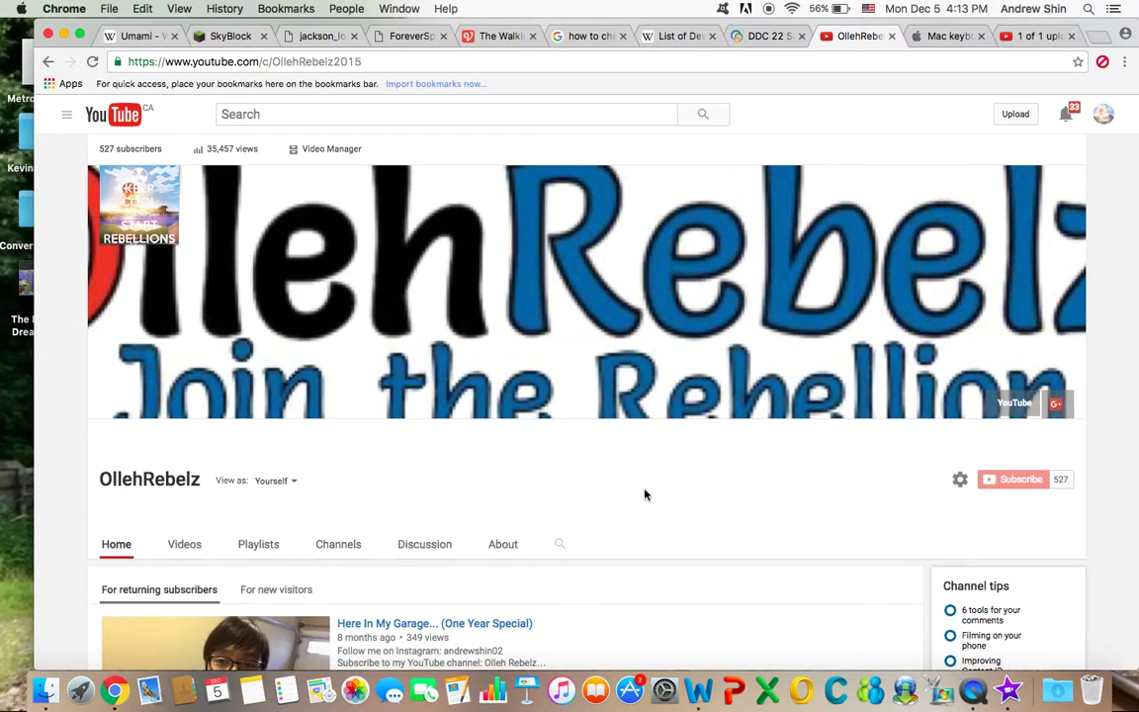
Cycle back and forth through the open Chrome tabs, ending on the OllehRebelz YouTube tab.
key("super+alt+Left")
key("super+alt+Right")
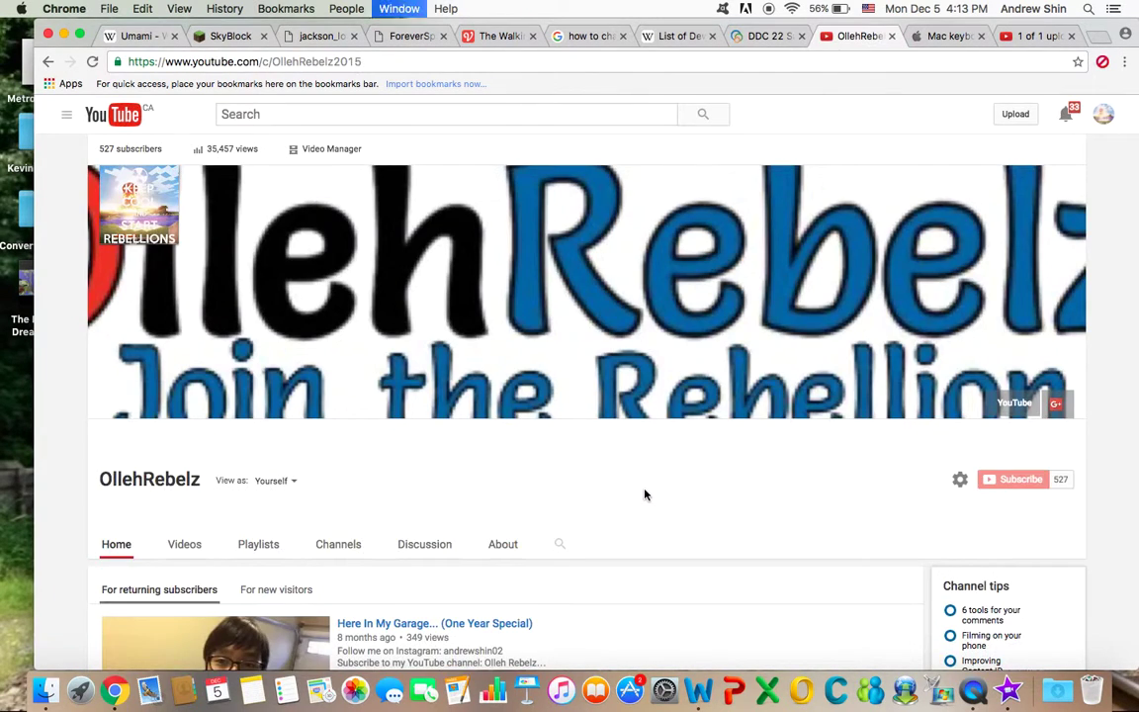
key("super+alt+Left")
key("super+alt+Right")
key("super+alt+Left")
key("super+alt+Right")
key("super+alt+Right")
key("super+alt+Left")
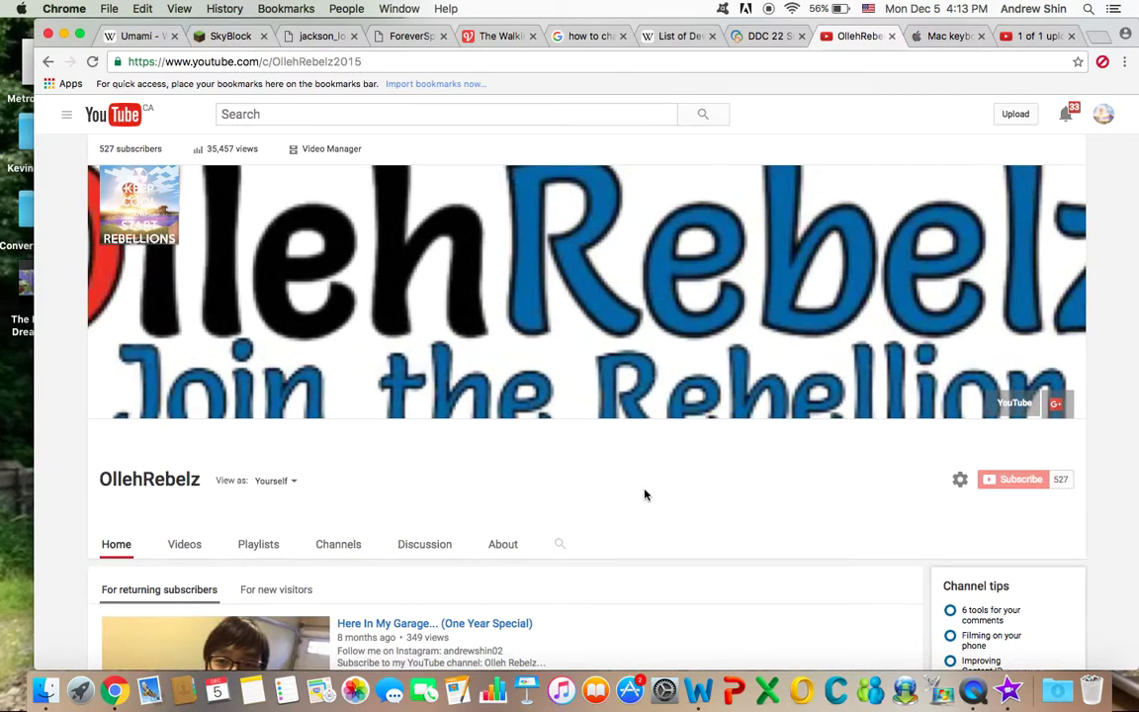
key("super+alt+Left")
key("super+alt+Right")
Bring Word's Document2 to the front, minimize it, then restore it from the Dock.
left_click(698, 690)
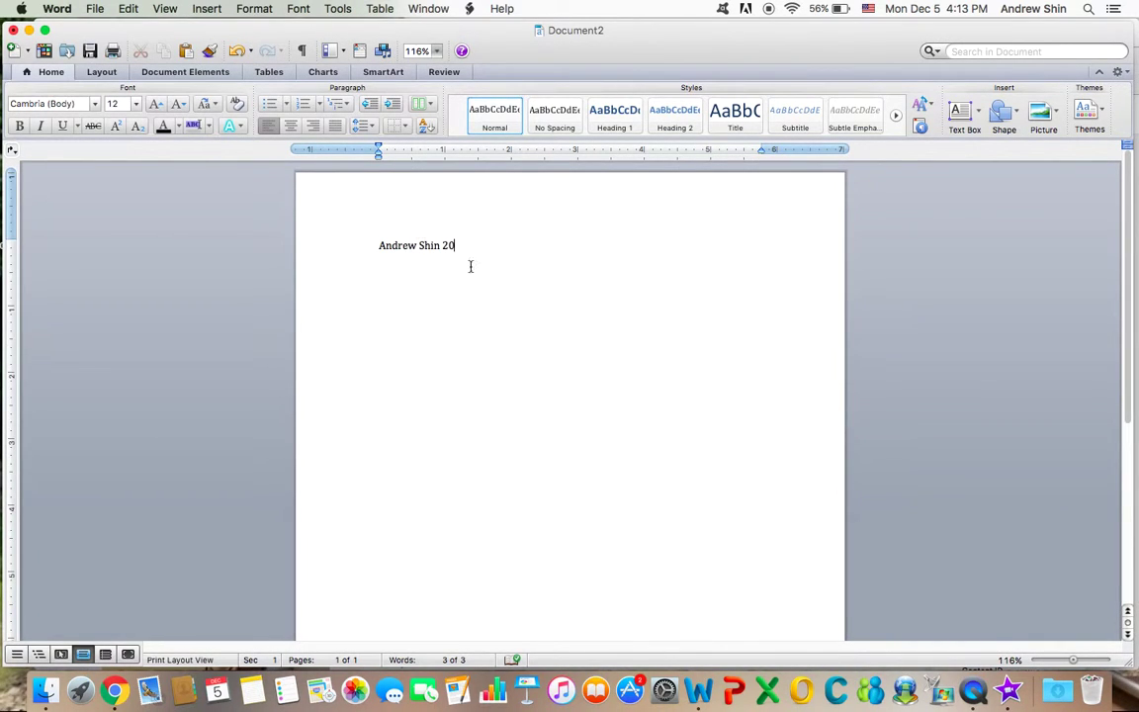
key("super+m")
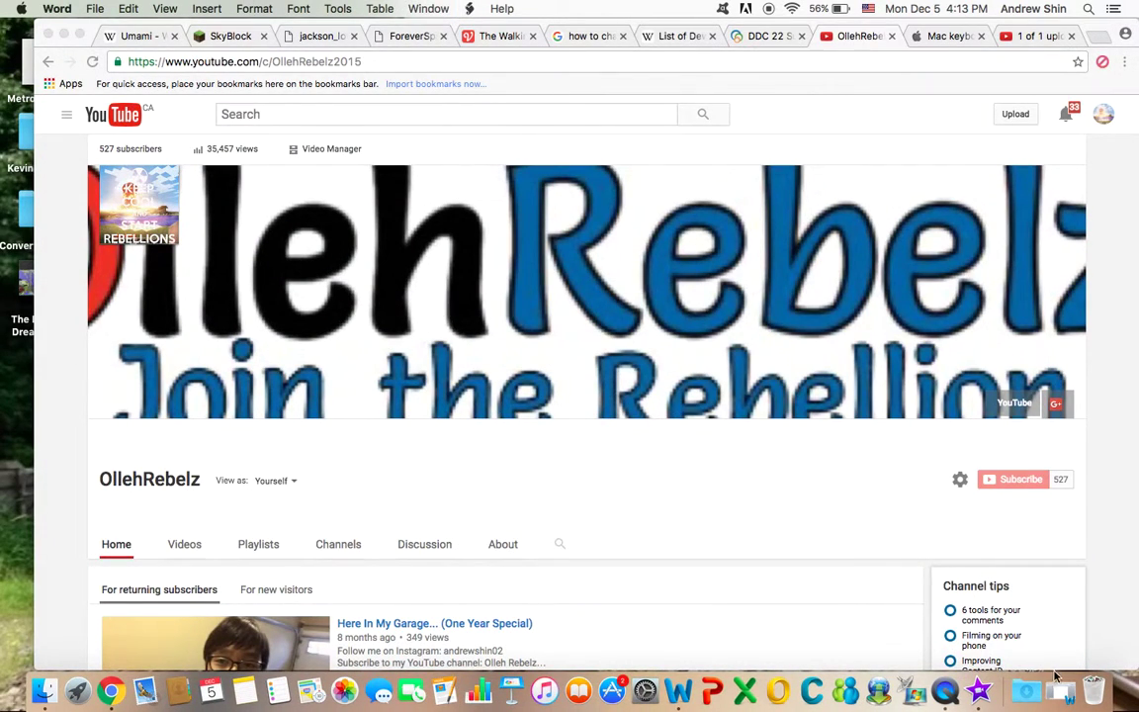
left_click(1060, 691)
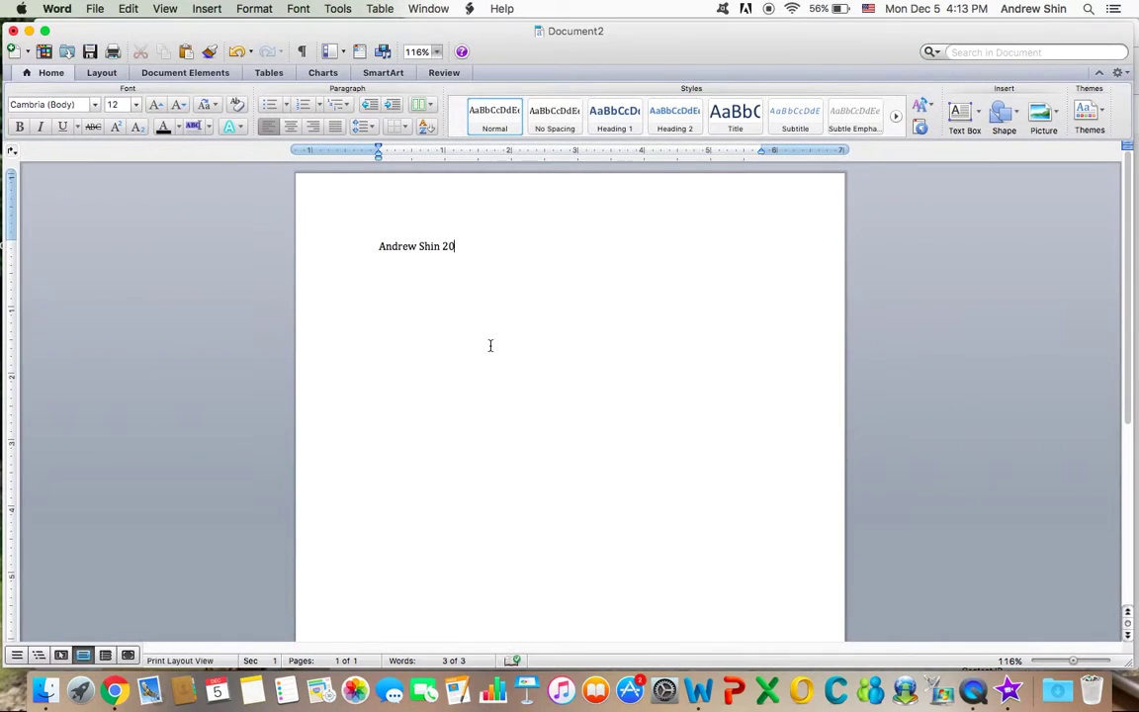
Quit Word with Command-Q, choosing Don't Save for Document2.
left_click(51, 10)
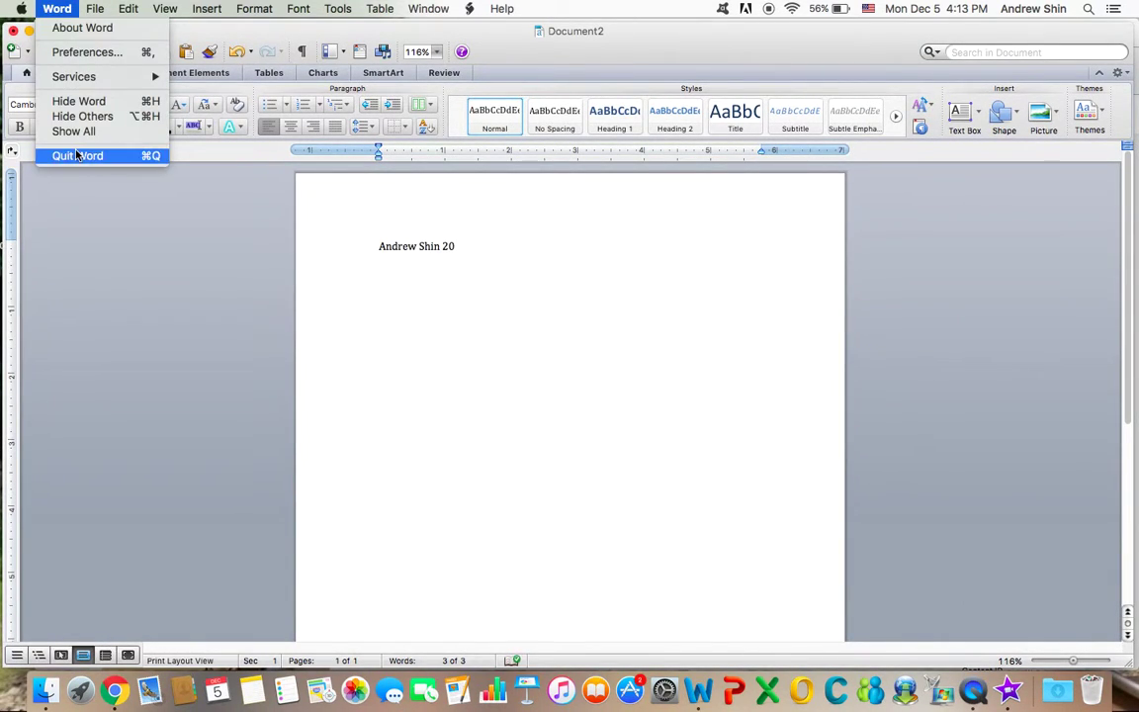
left_click(483, 408)
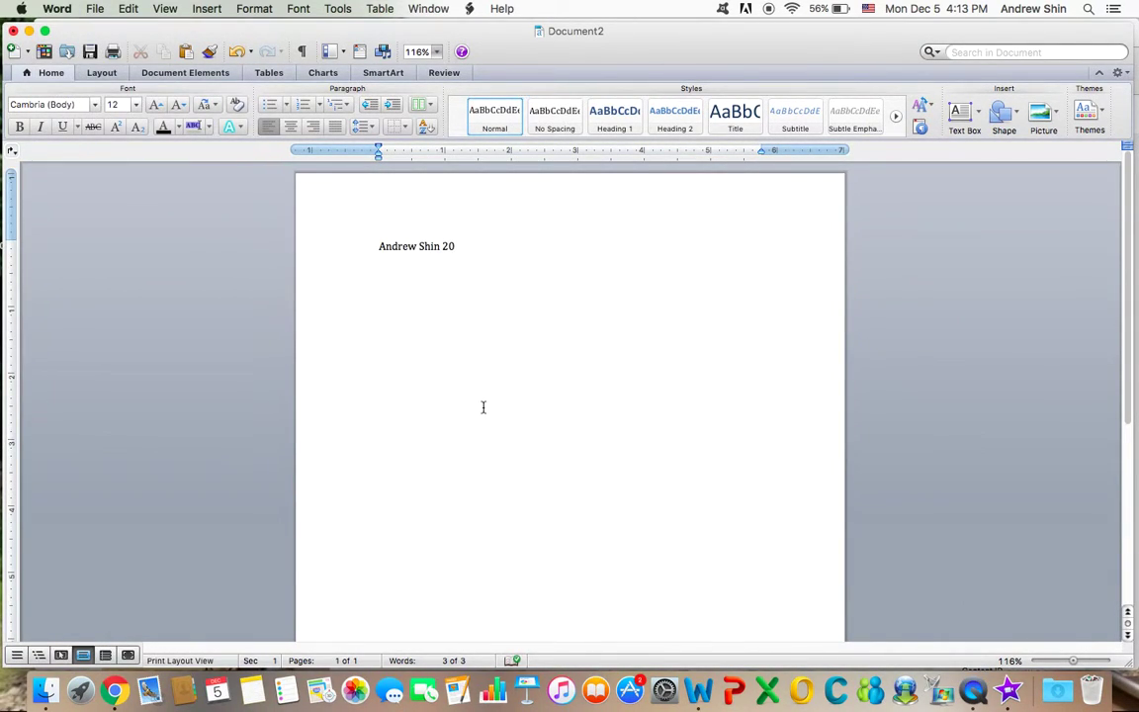
key("super+q")
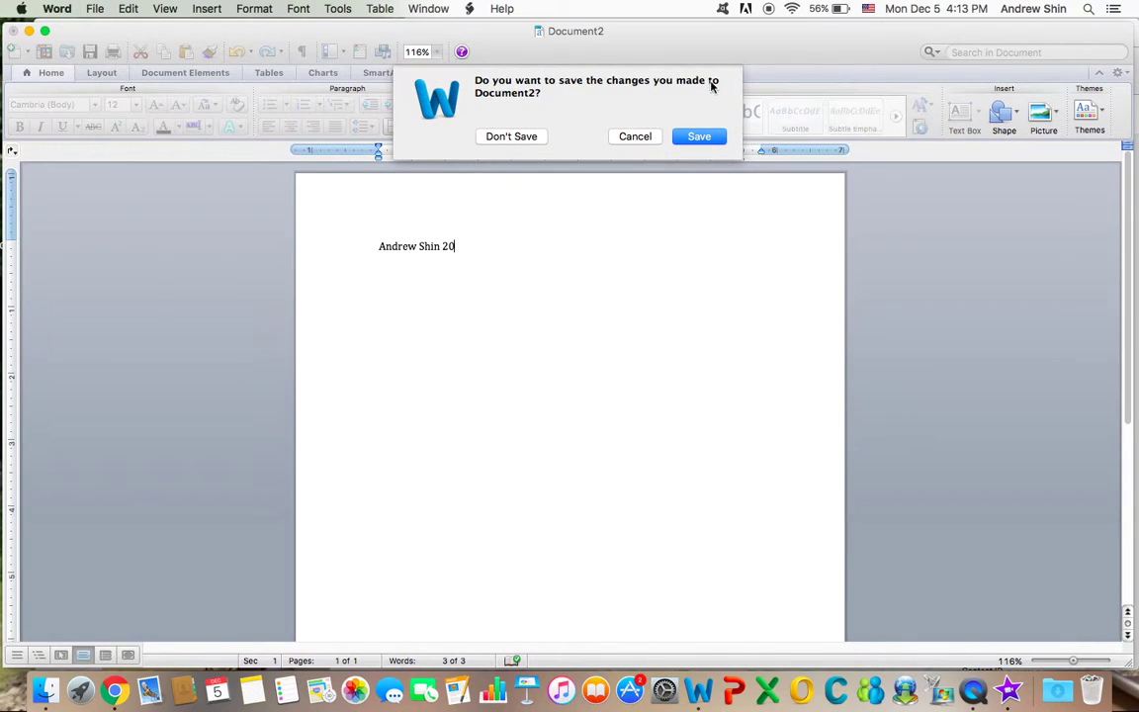
left_click(499, 135)
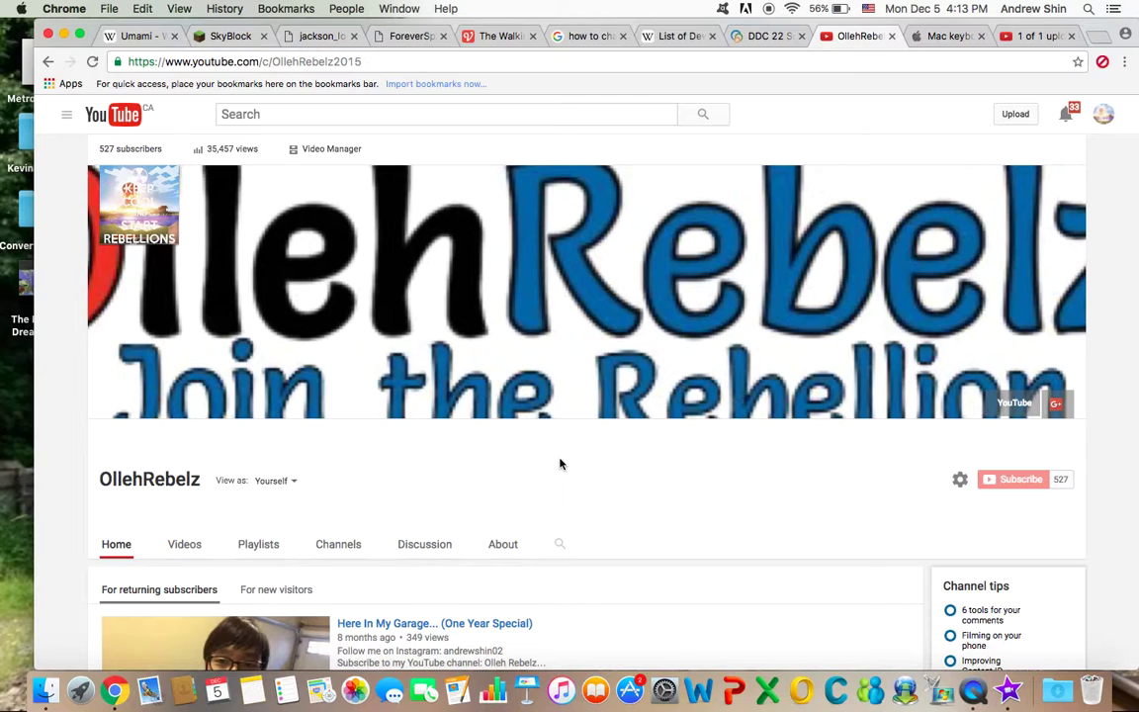
Hide Chrome, bring it back, then minimize, restore and minimize it again.
key("super+q")
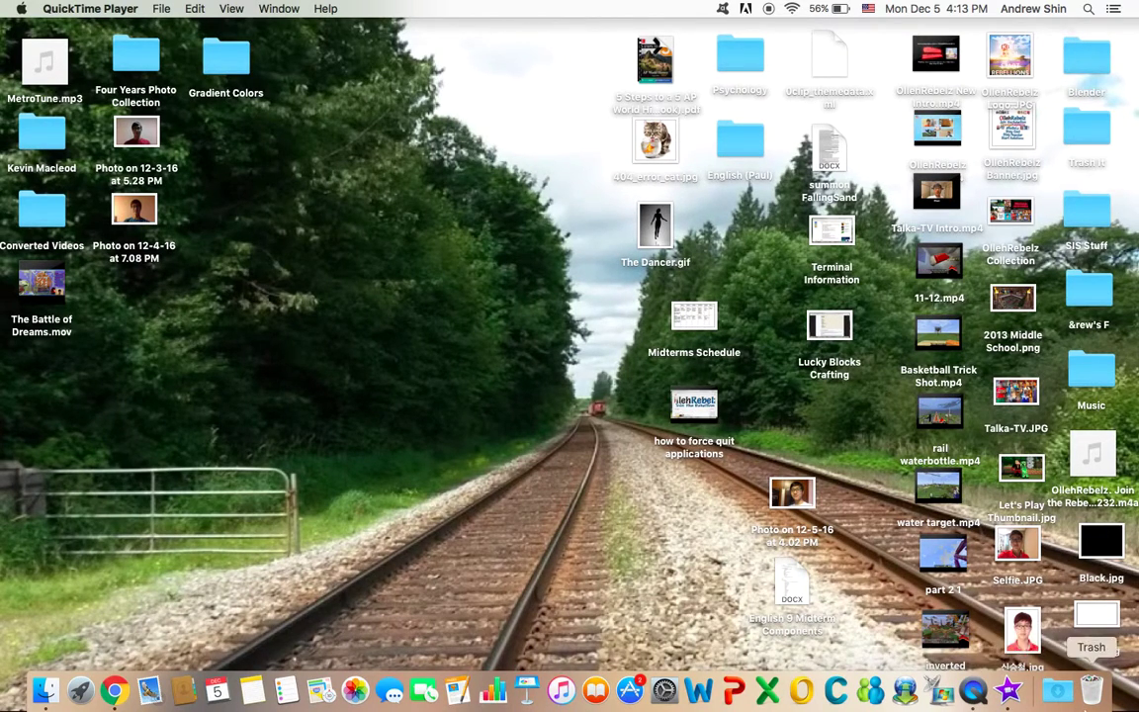
left_click(113, 691)
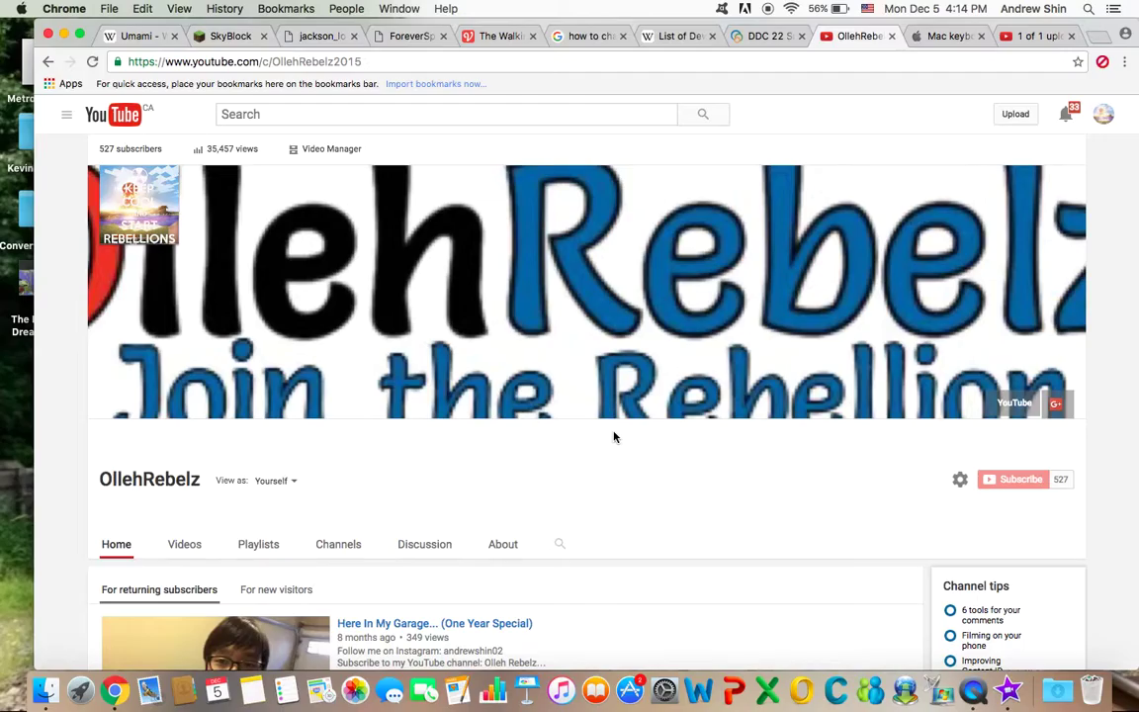
key("super+m")
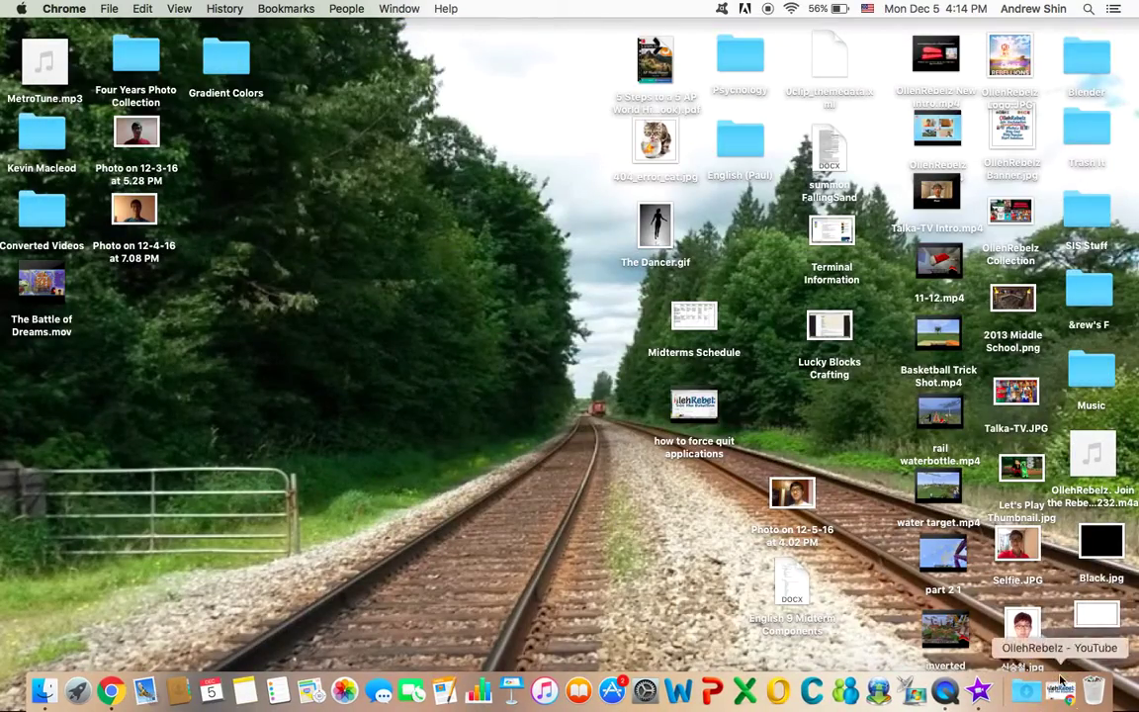
left_click(1070, 692)
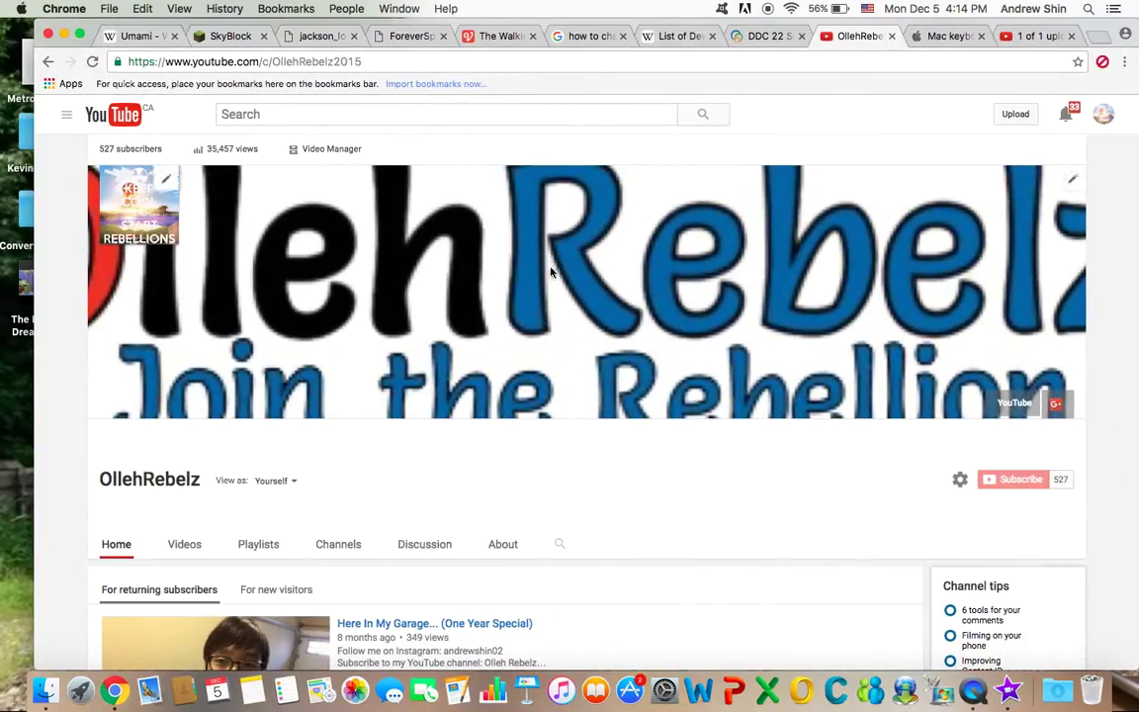
key("super+m")
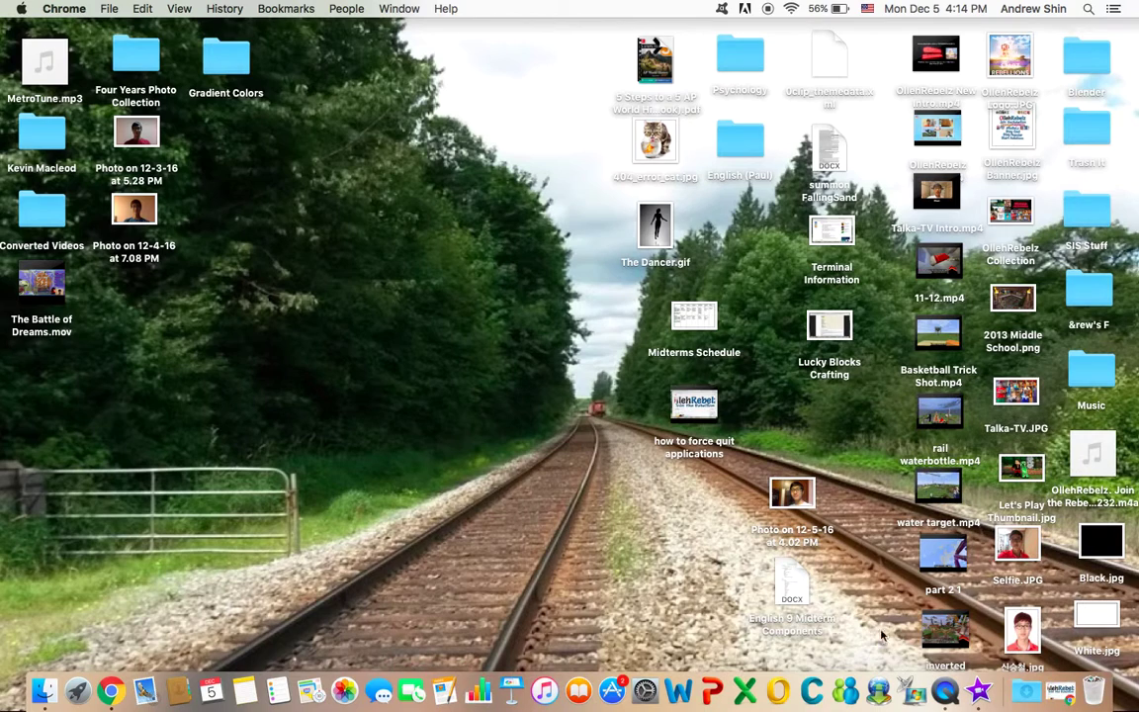
Launch Word on a blank Document1, minimize and restore it, hide Word, then restore Chrome.
left_click(679, 690)
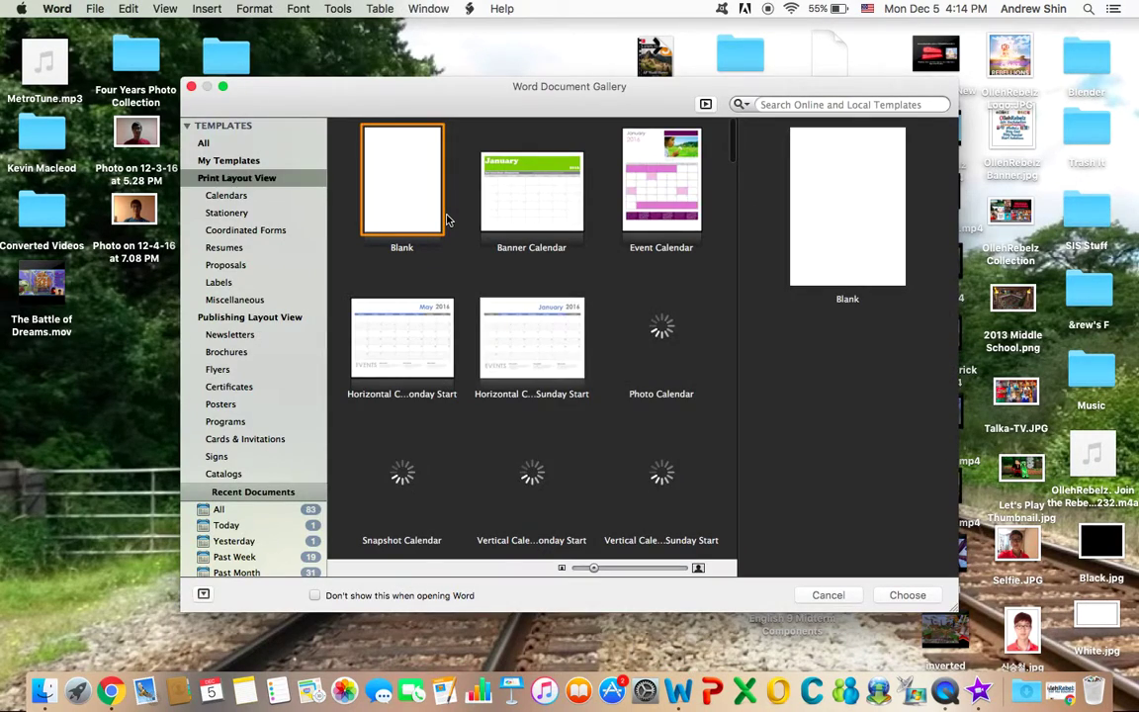
double_click(422, 212)
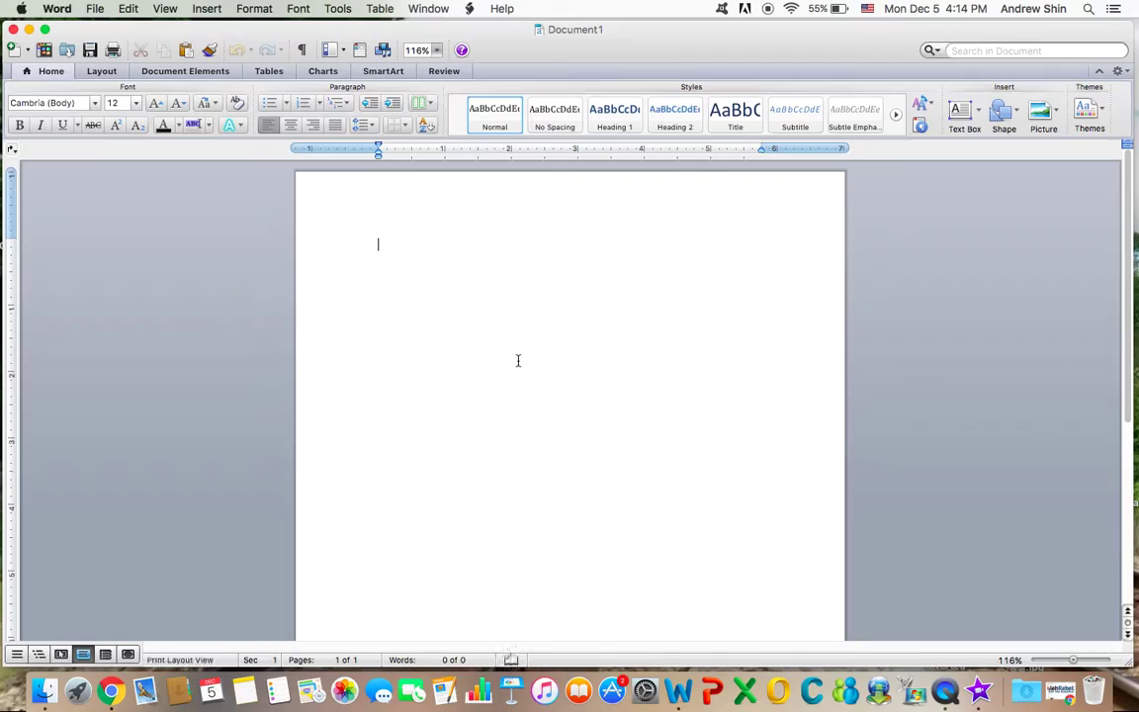
key("super+m")
left_click(1065, 698)
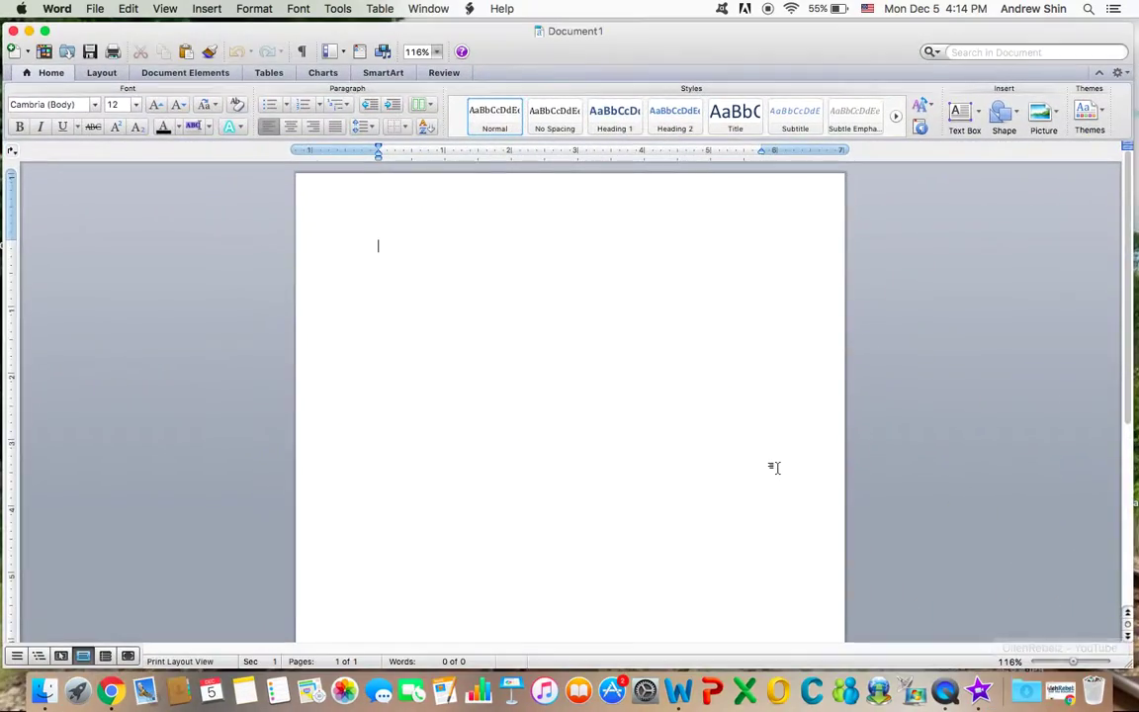
key("super+q")
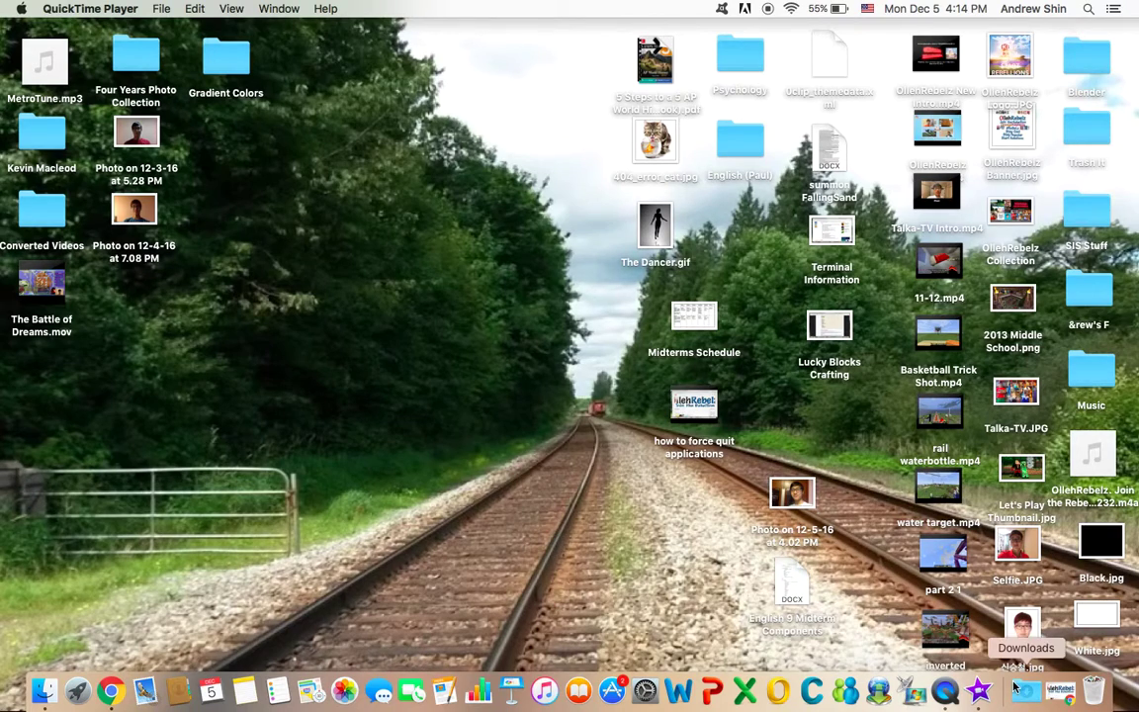
left_click(1057, 692)
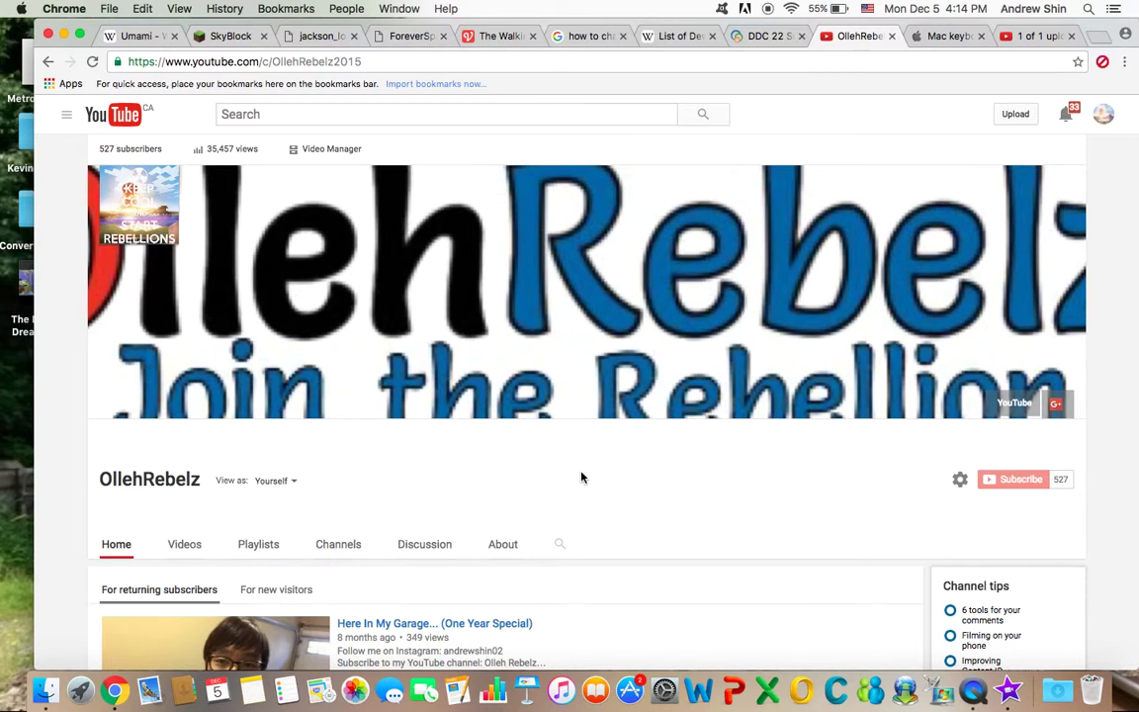
Toggle repeatedly between the Dashboard widgets and the Chrome desktop, ending on the YouTube page.
key("ctrl+Left")
key("ctrl+Right")
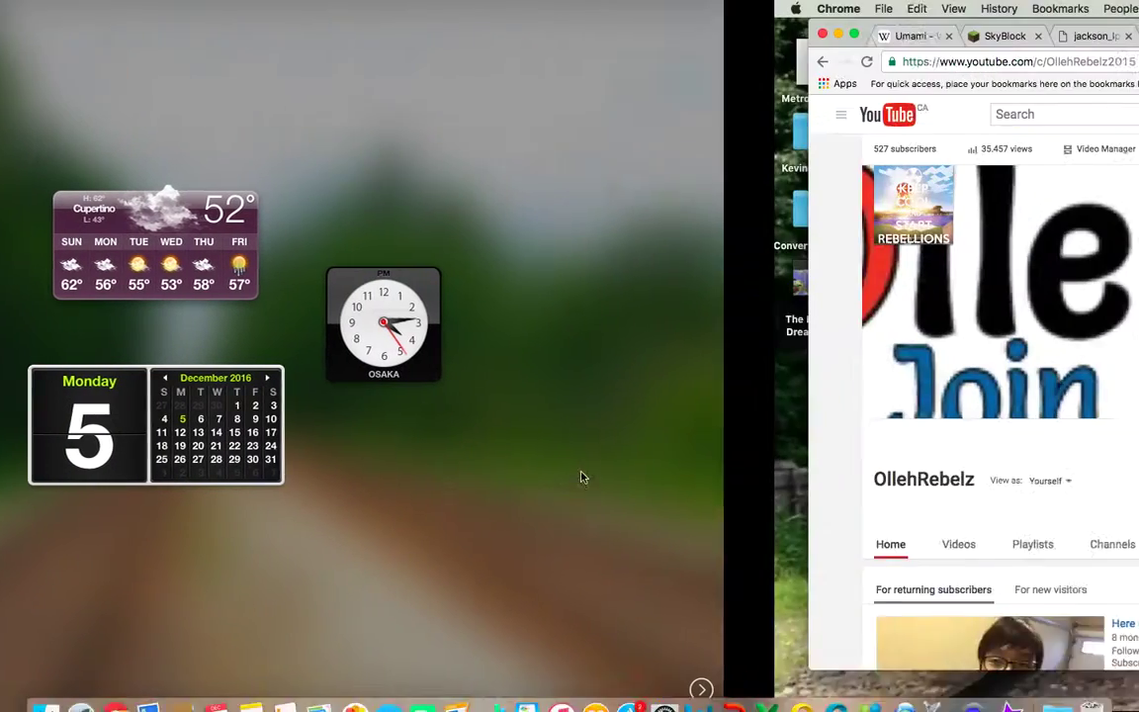
key("ctrl+Left")
key("ctrl+Right")
key("ctrl+Left")
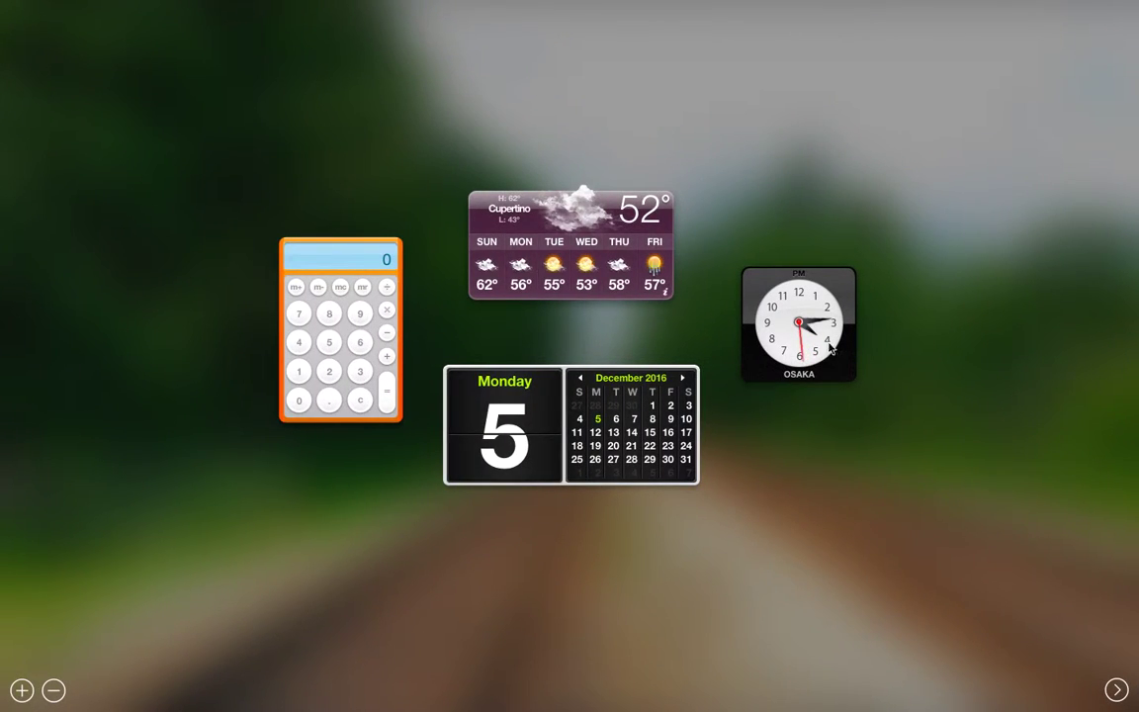
key("ctrl+Right")
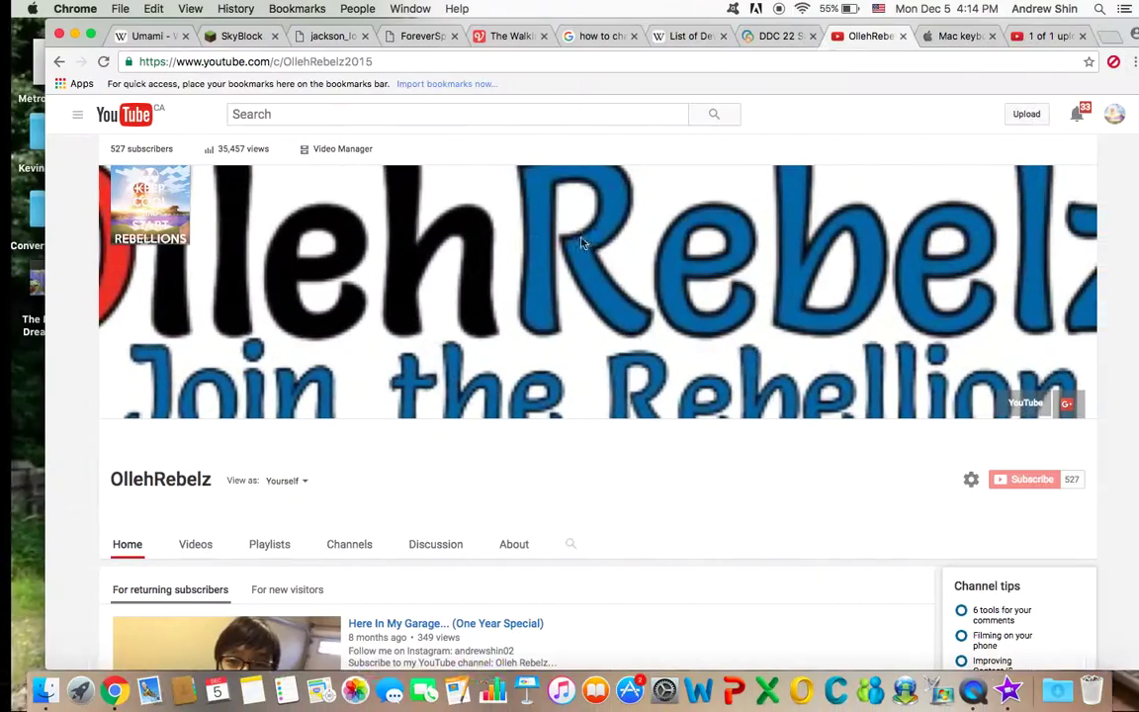
key("ctrl+Left")
key("ctrl+Right")
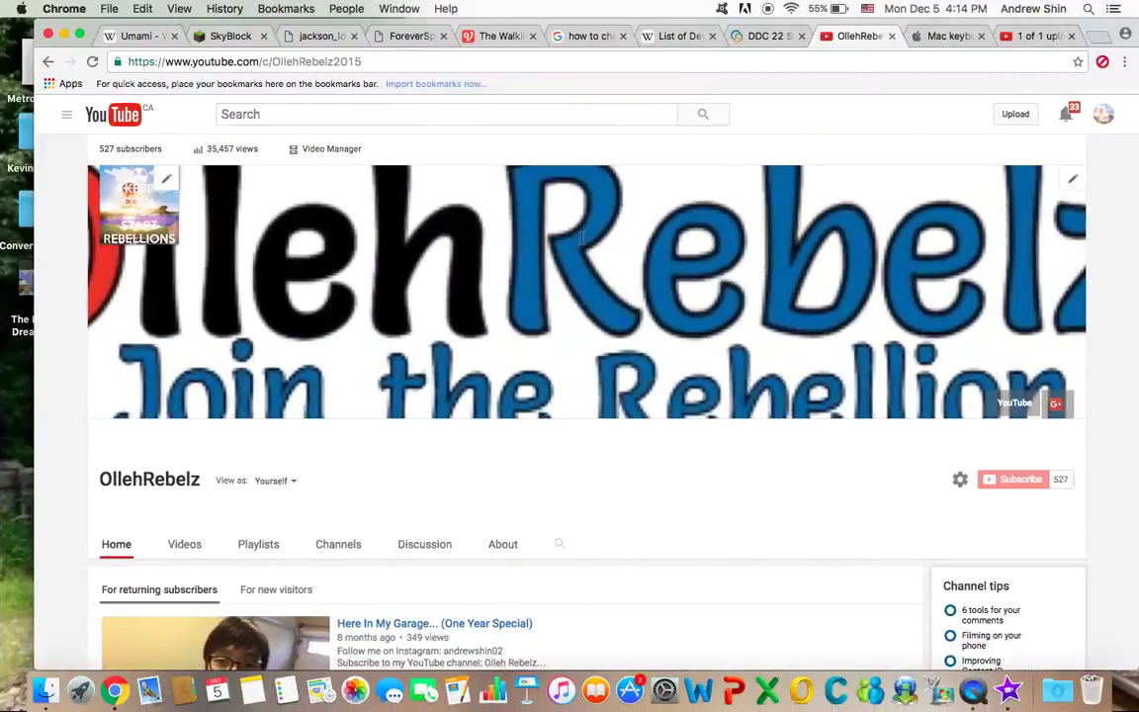
key("ctrl+Left")
key("ctrl+Right")
key("ctrl+Left")
key("ctrl+Right")
Toggle Show Desktop with F11 to hide and restore the browser window.
key("F11")
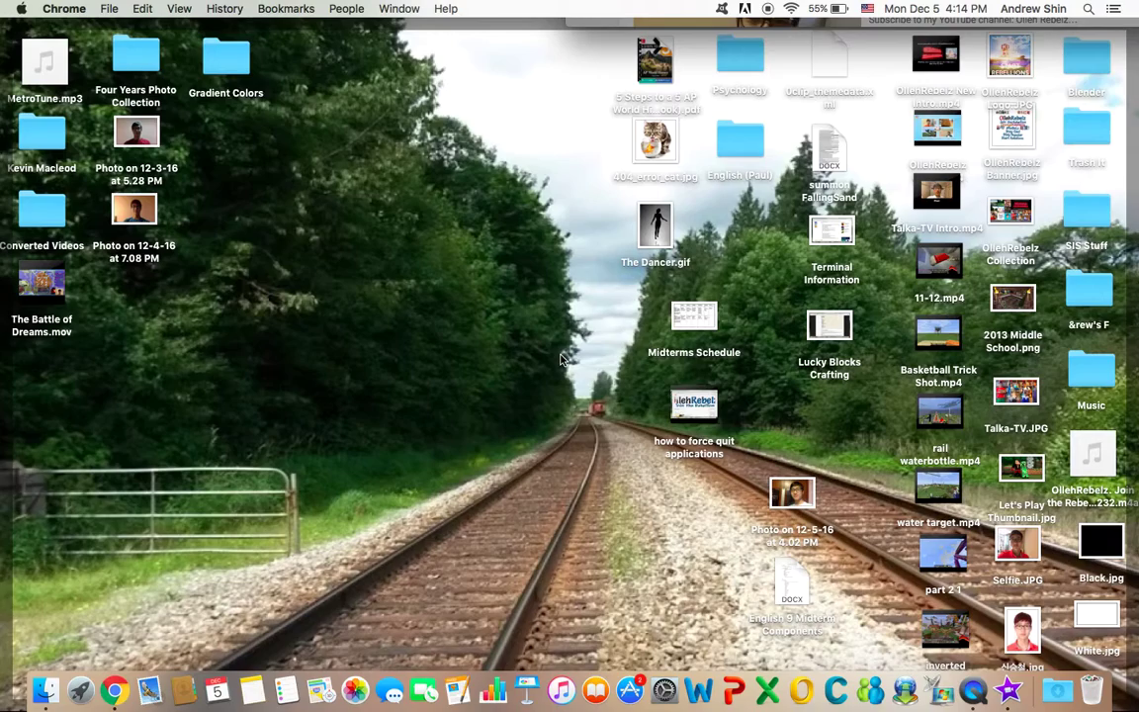
key("F11")
key("F11")
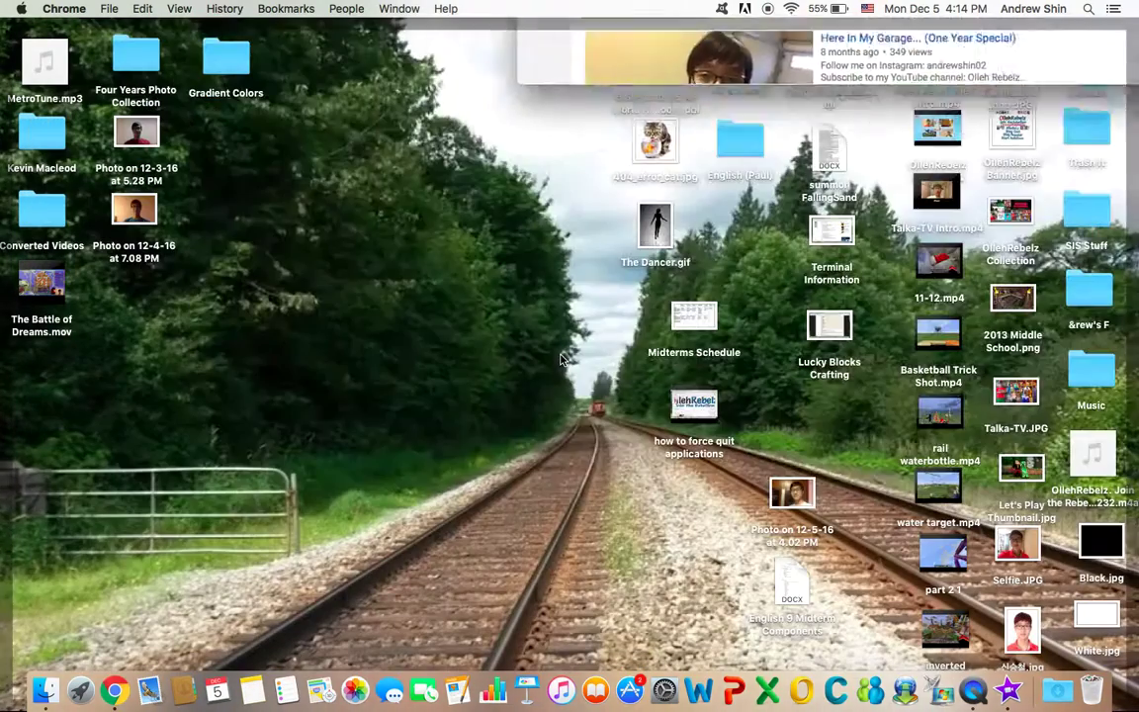
key("F11")
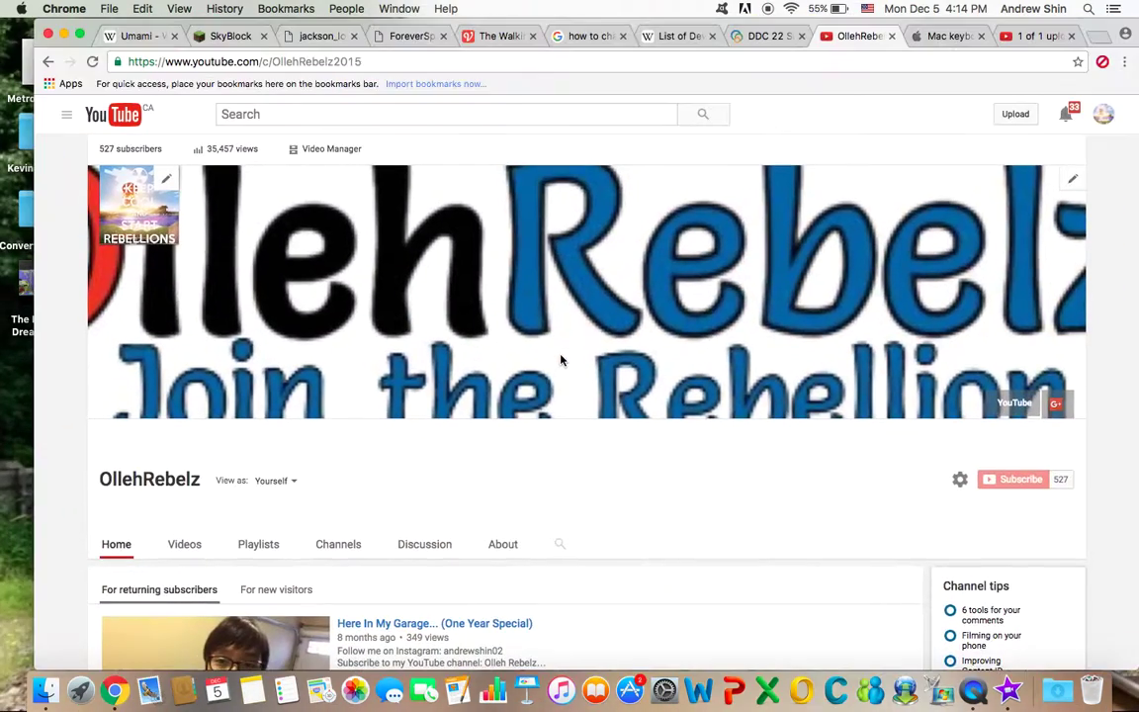
Launch Word with a new blank document, hide it with Show Desktop, then bring it back.
left_click(698, 689)
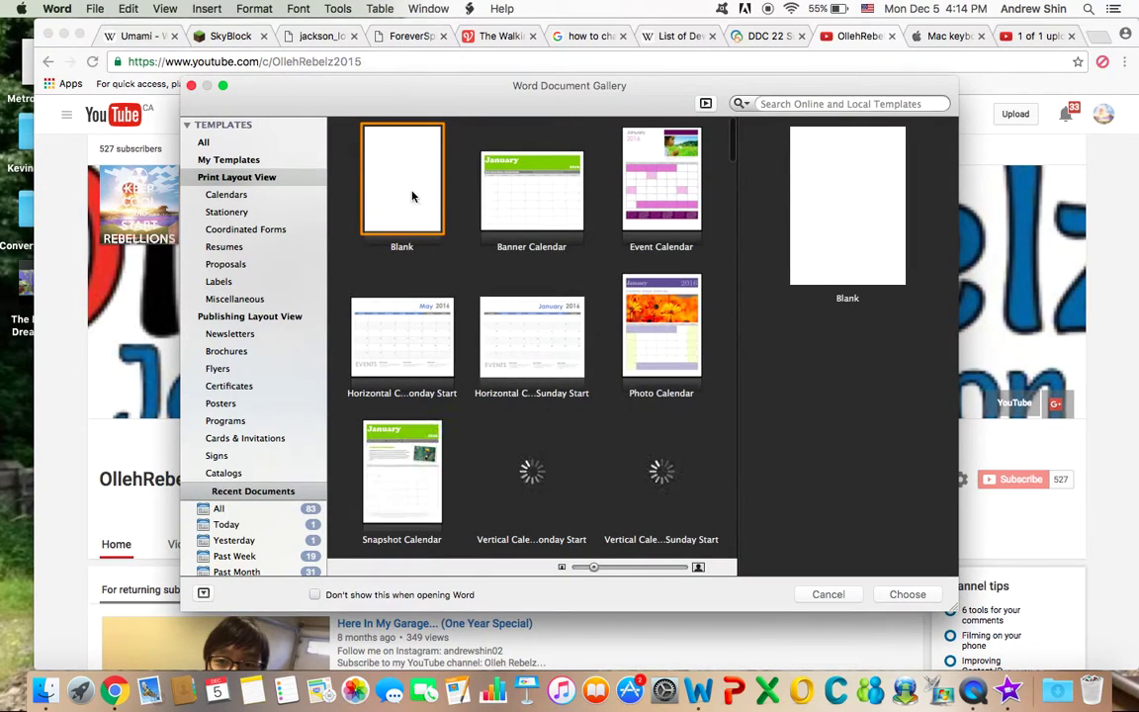
double_click(417, 213)
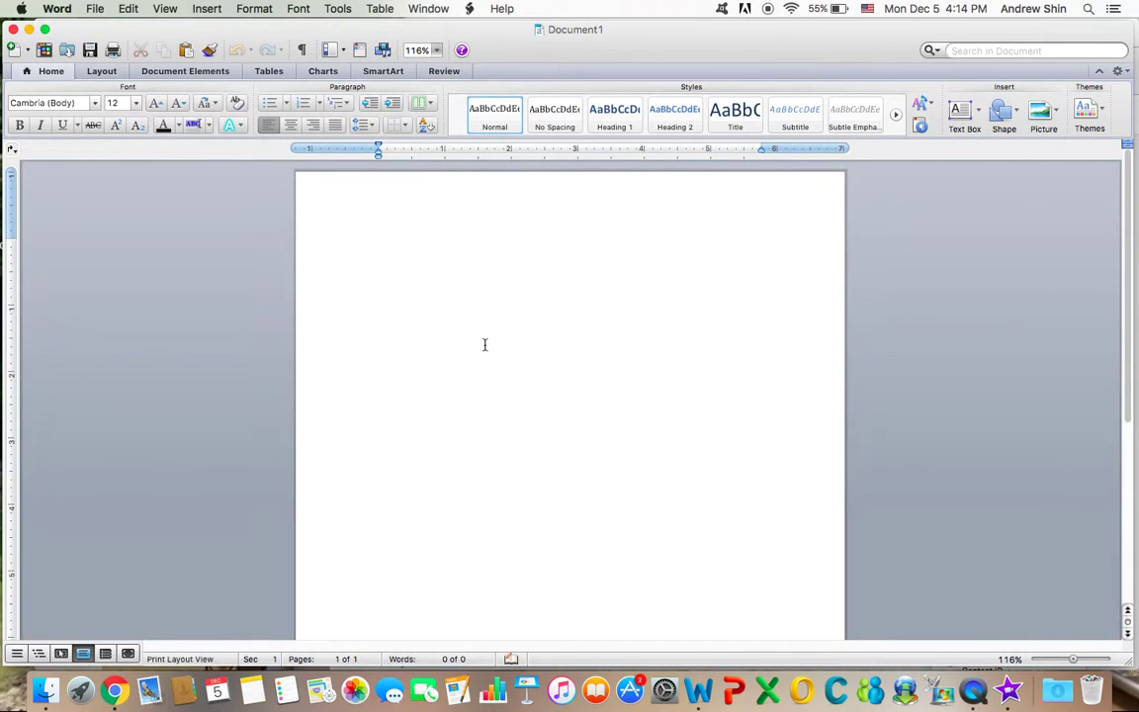
key("F11")
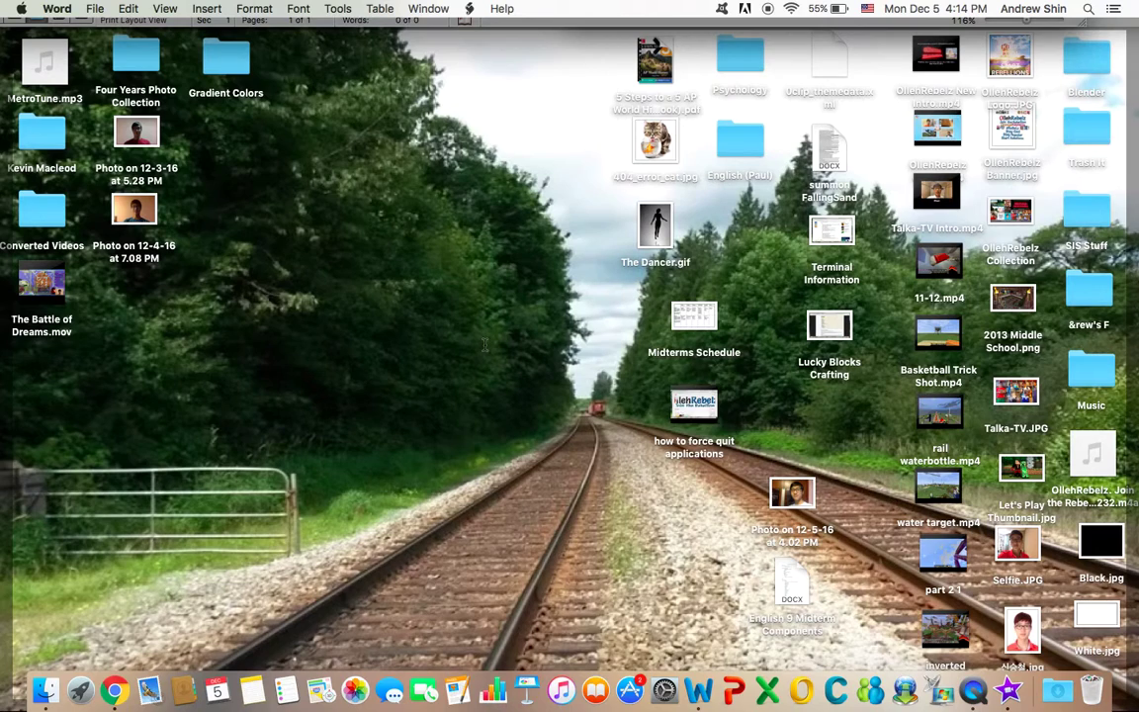
left_click_drag(331, 119, 358, 226)
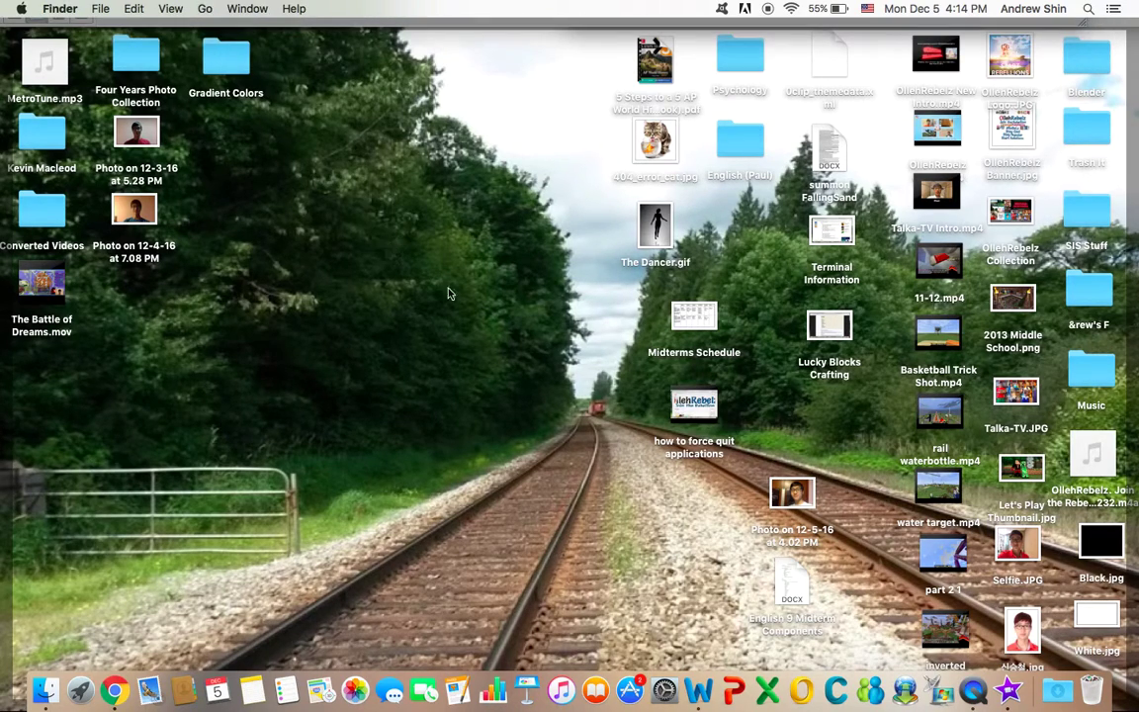
double_click(762, 625)
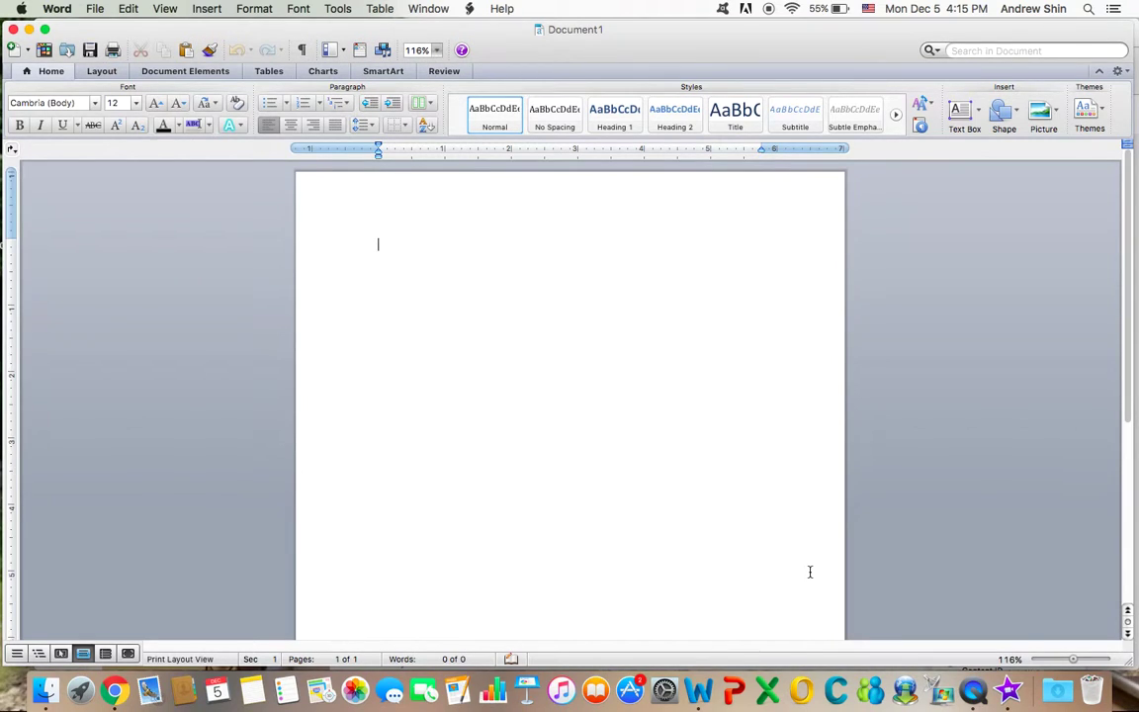
Force quit Microsoft Word via Command-Option-Escape, selecting it in the list and confirming.
key("super+alt+Escape")
key("Up")
key("Up")
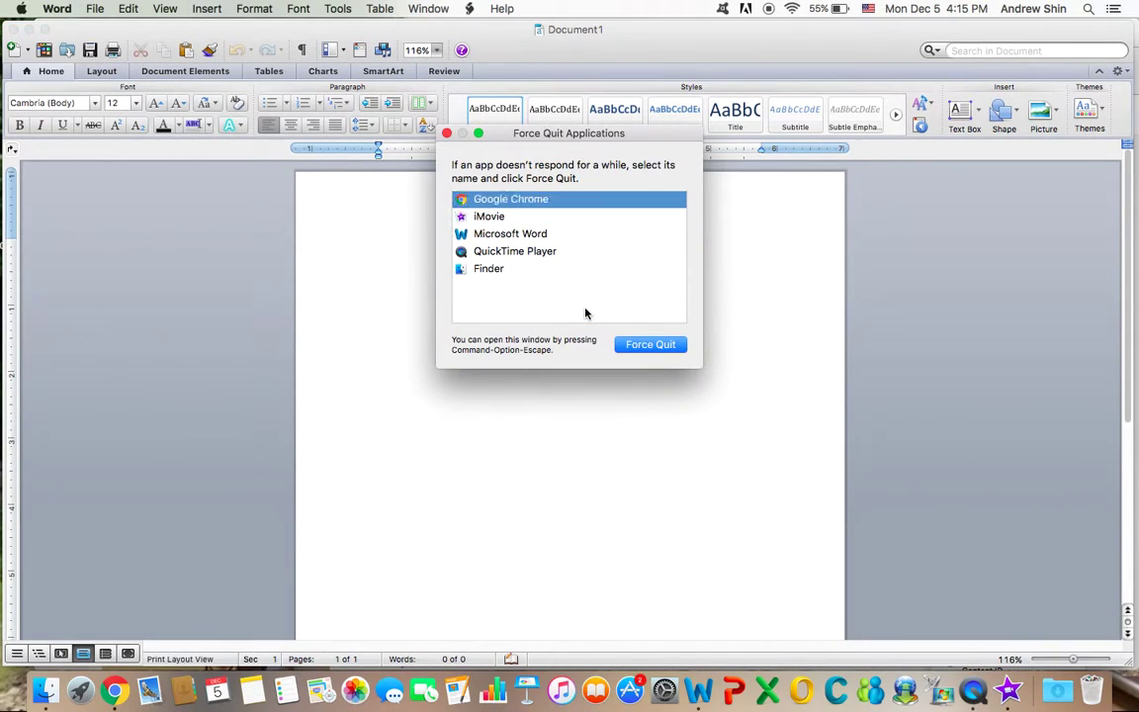
key("Down")
key("Down")
key("Down")
key("Down")
key("Up")
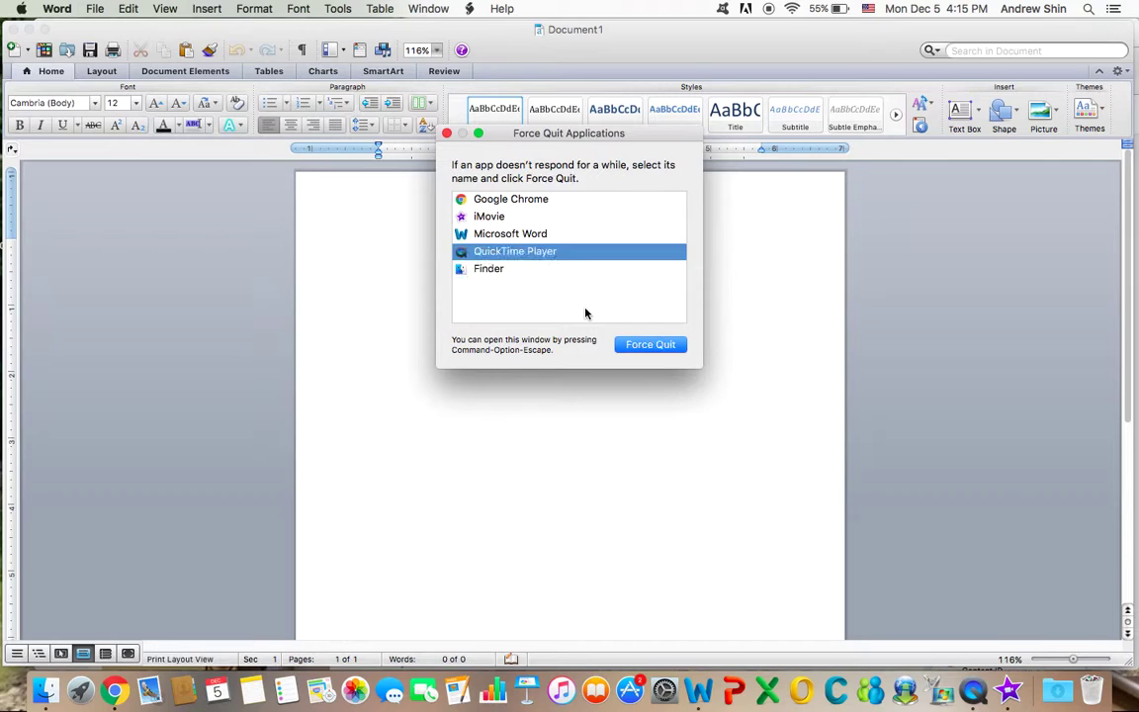
key("Up")
key("Up")
key("Up")
key("Down")
key("Down")
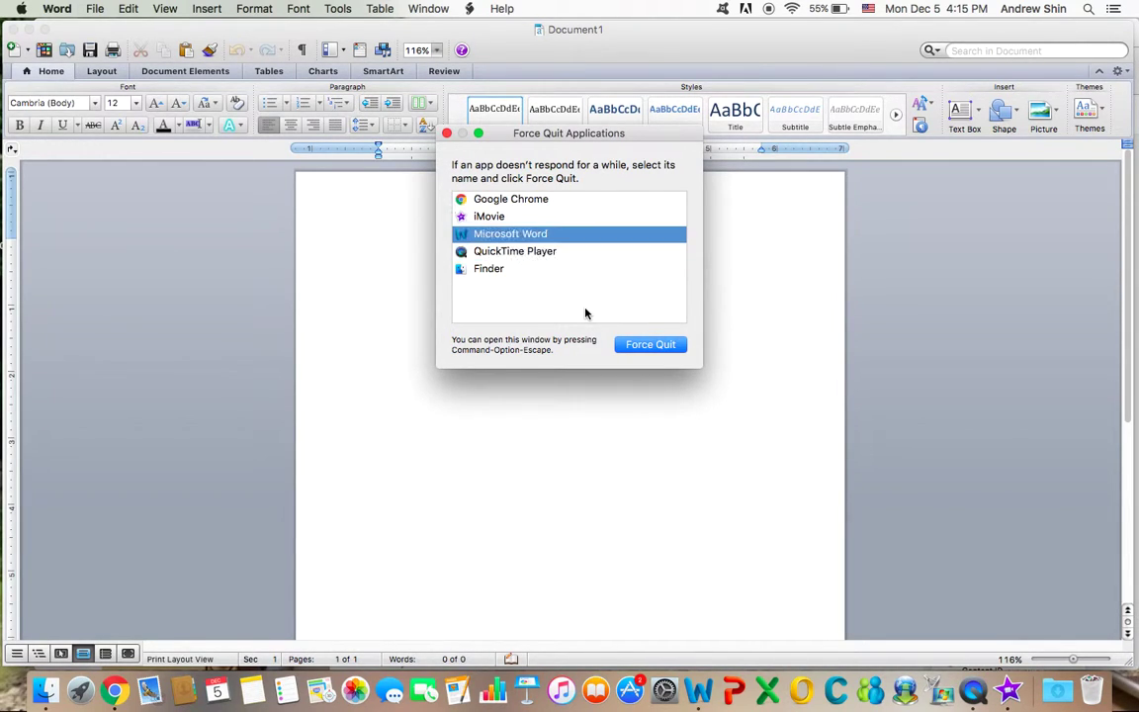
key("Return")
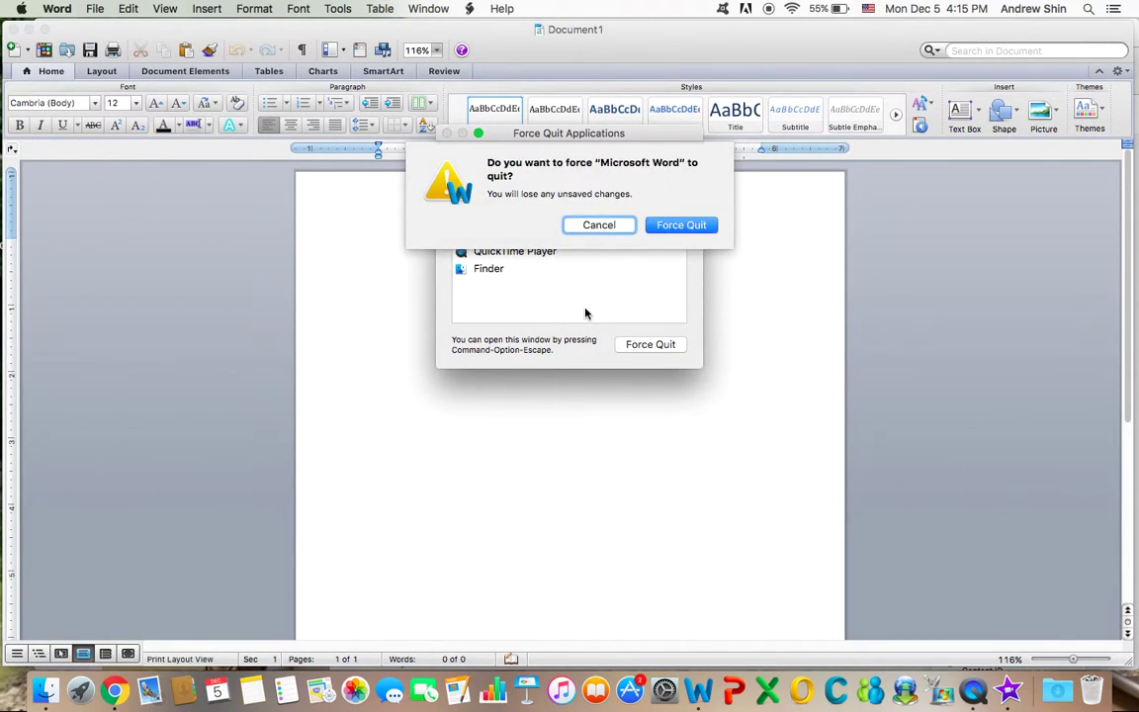
key("Return")
Close the Force Quit window, then reopen Word on a blank document and type 'Dfaifgj;l'.
left_click(446, 132)
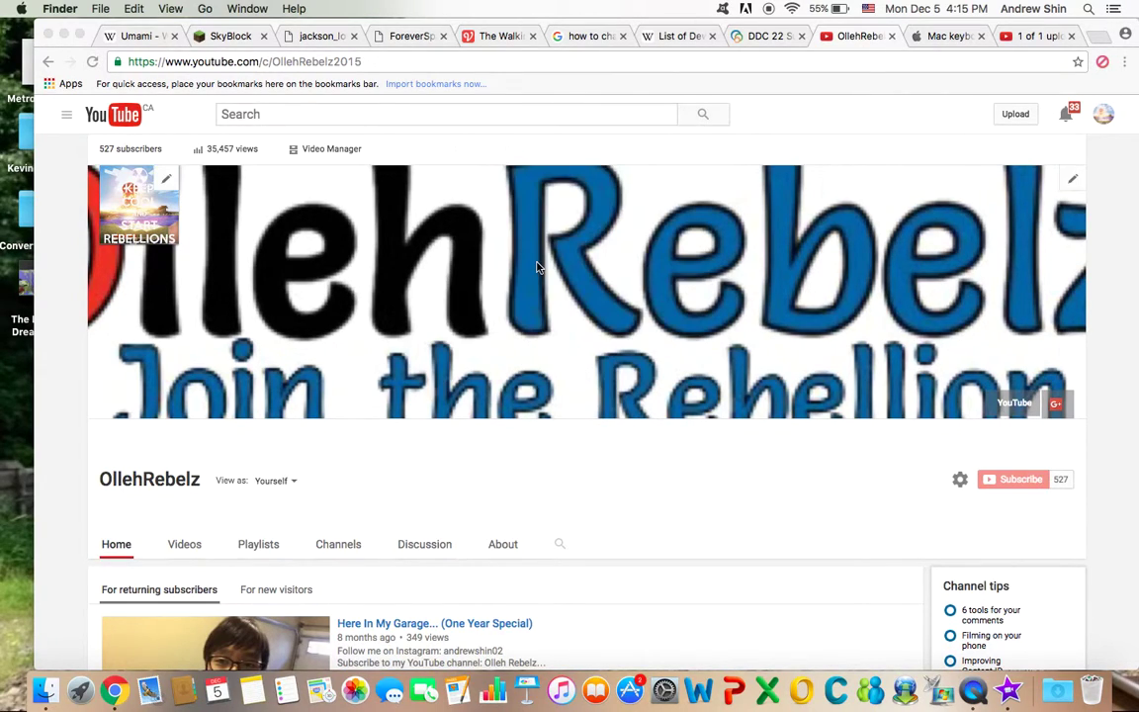
left_click(493, 445)
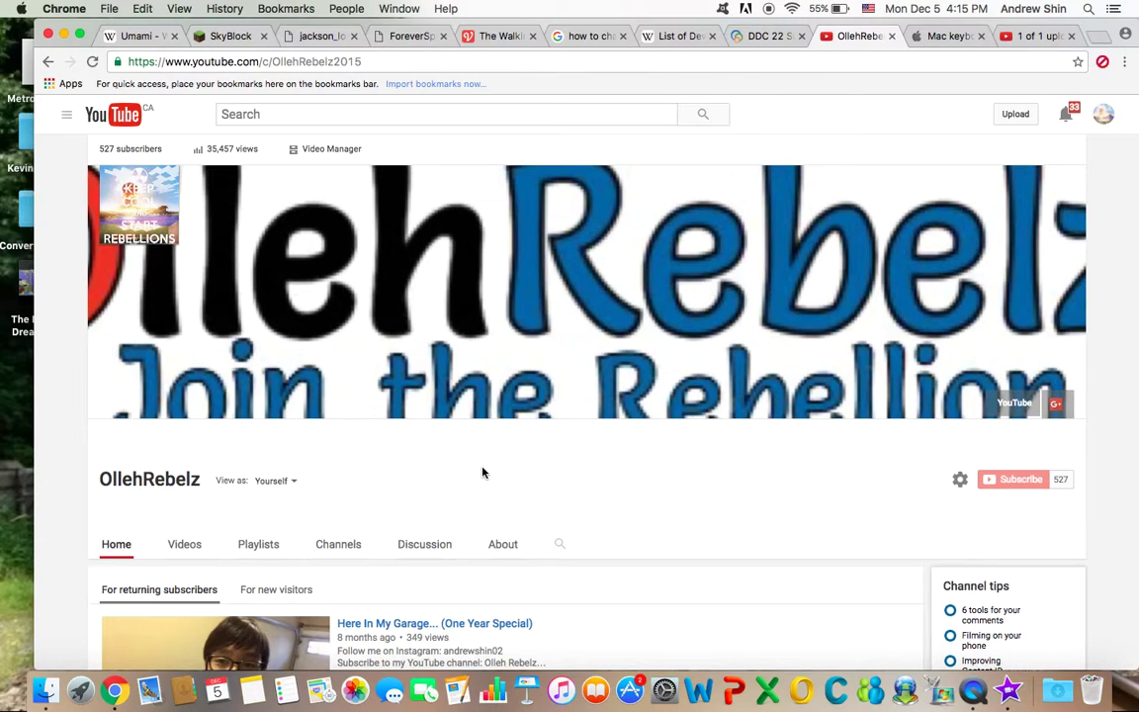
left_click(698, 690)
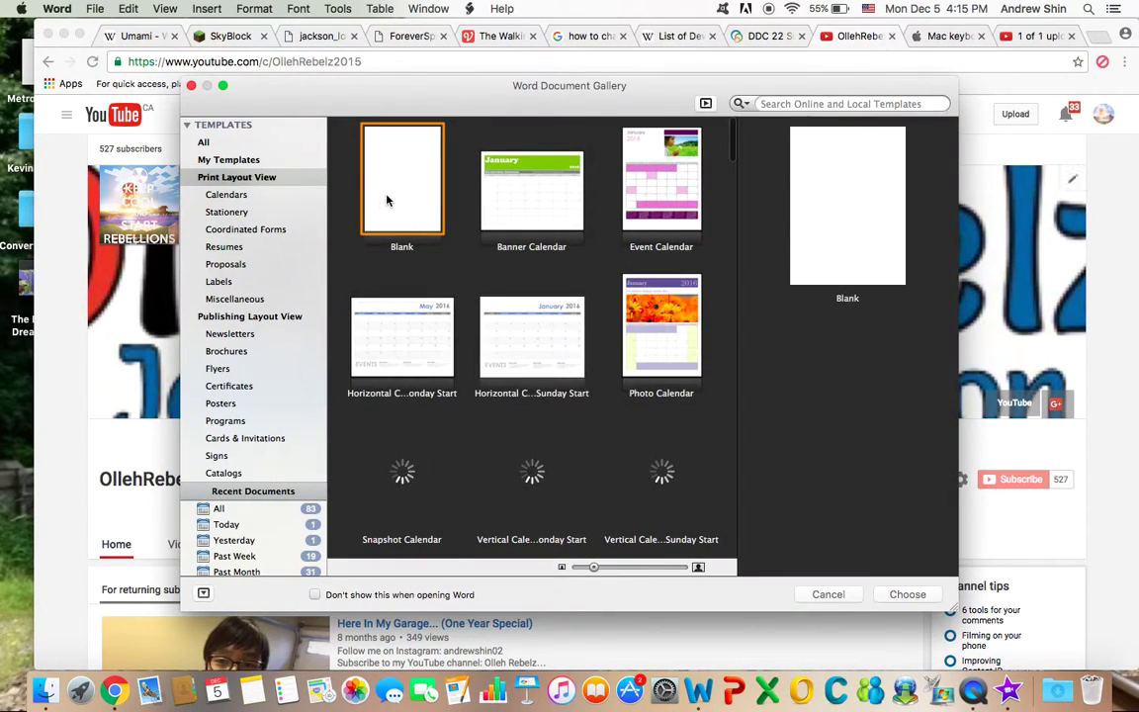
double_click(385, 178)
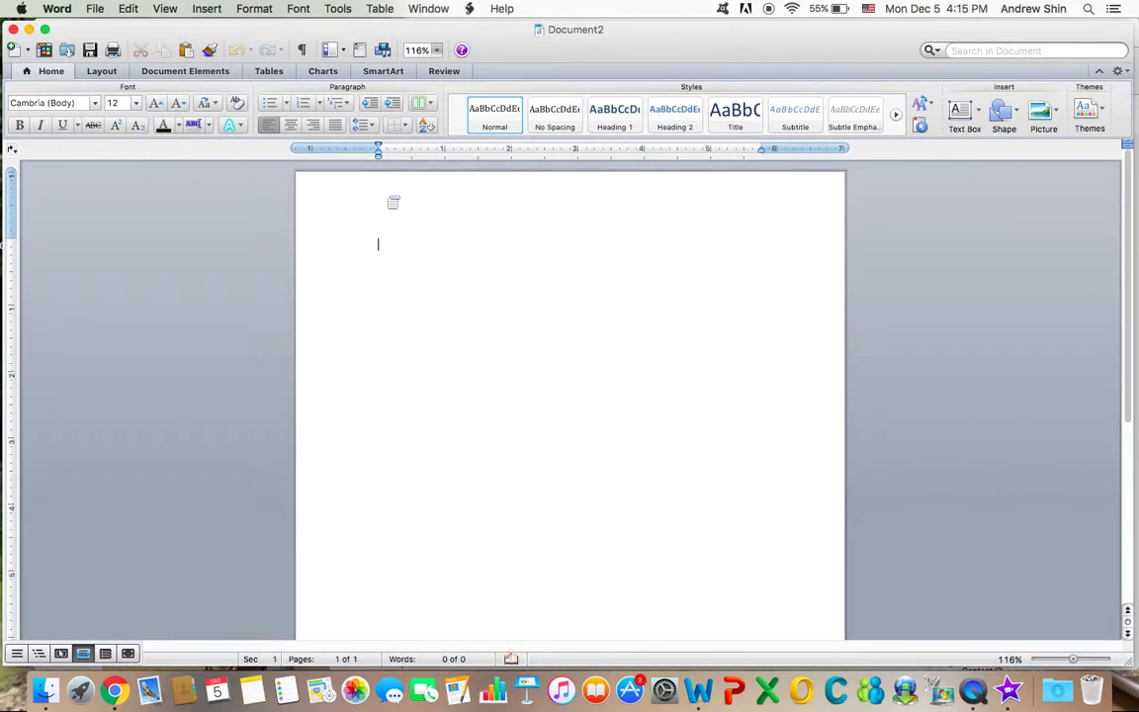
type("Dfaifgj;l")
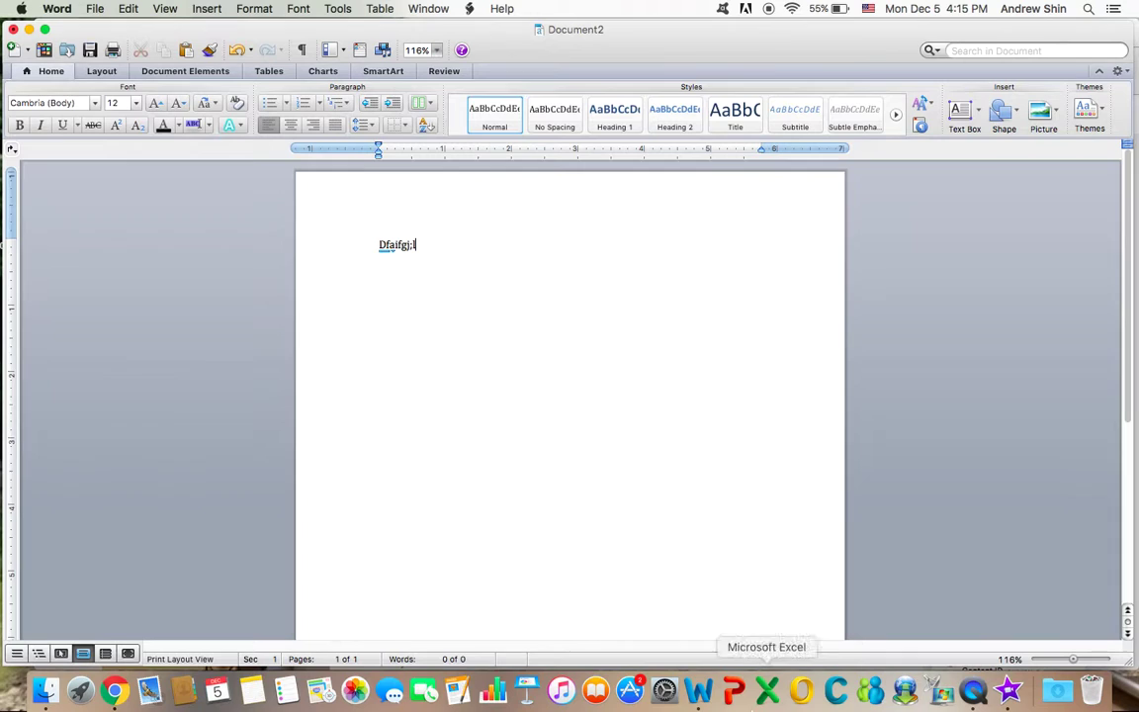
Start a blank PowerPoint presentation, then minimize the Word document window with Command-M.
left_click(734, 689)
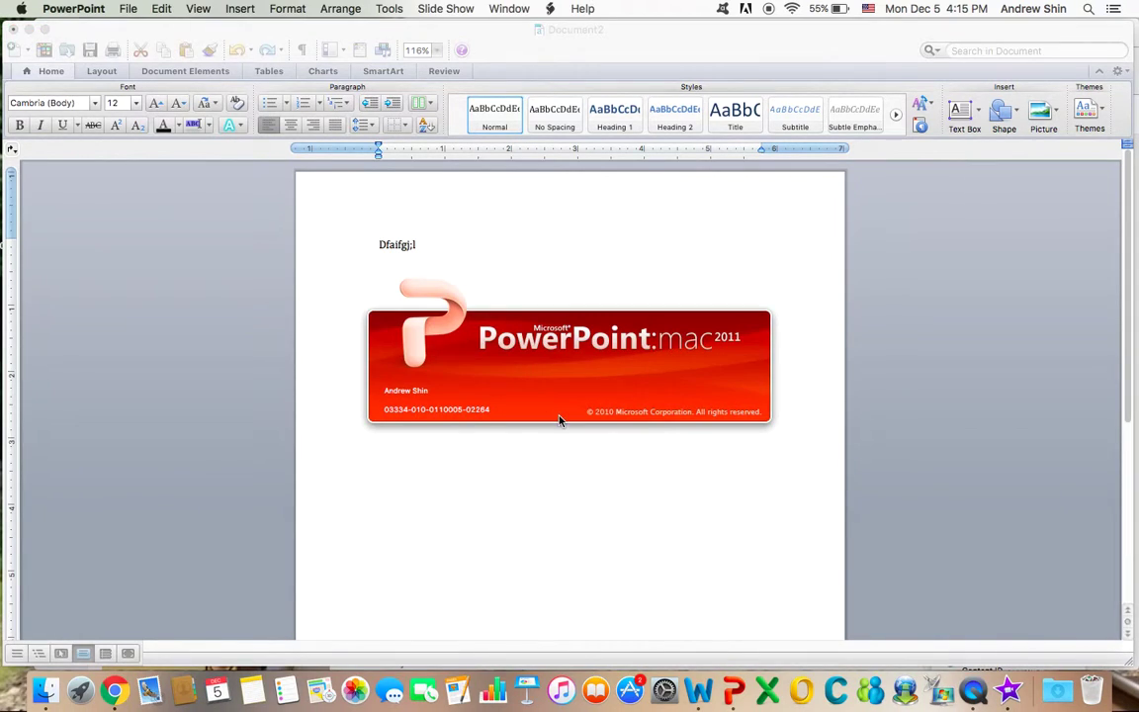
key("Return")
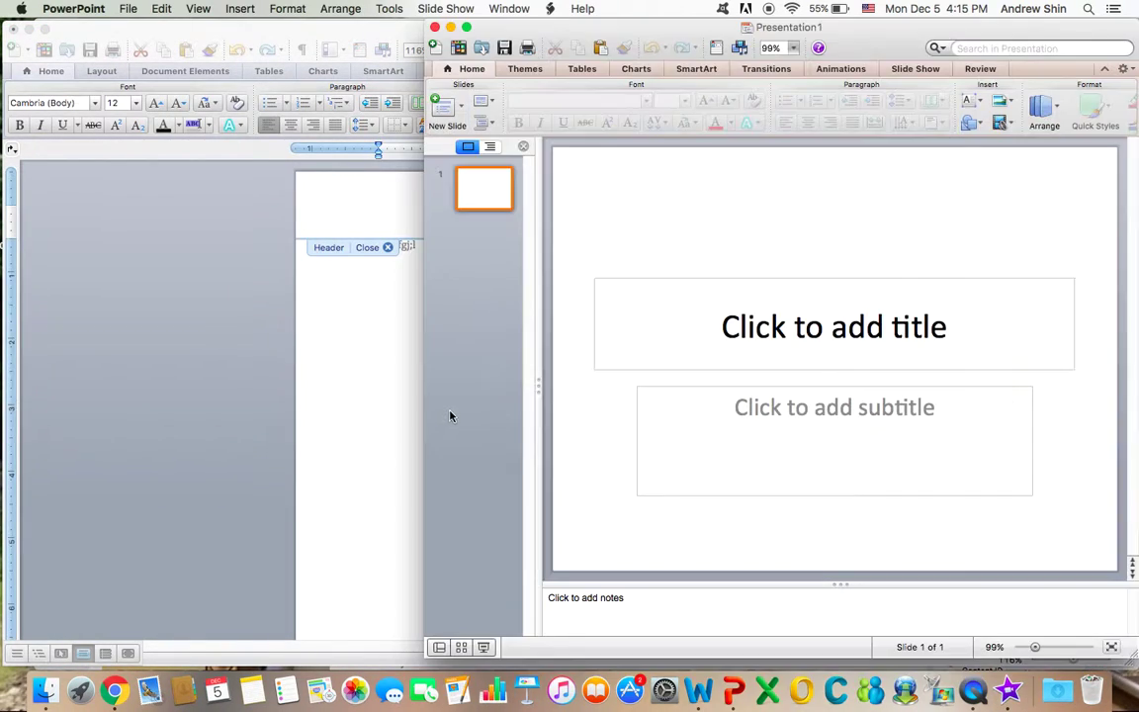
left_click(333, 356)
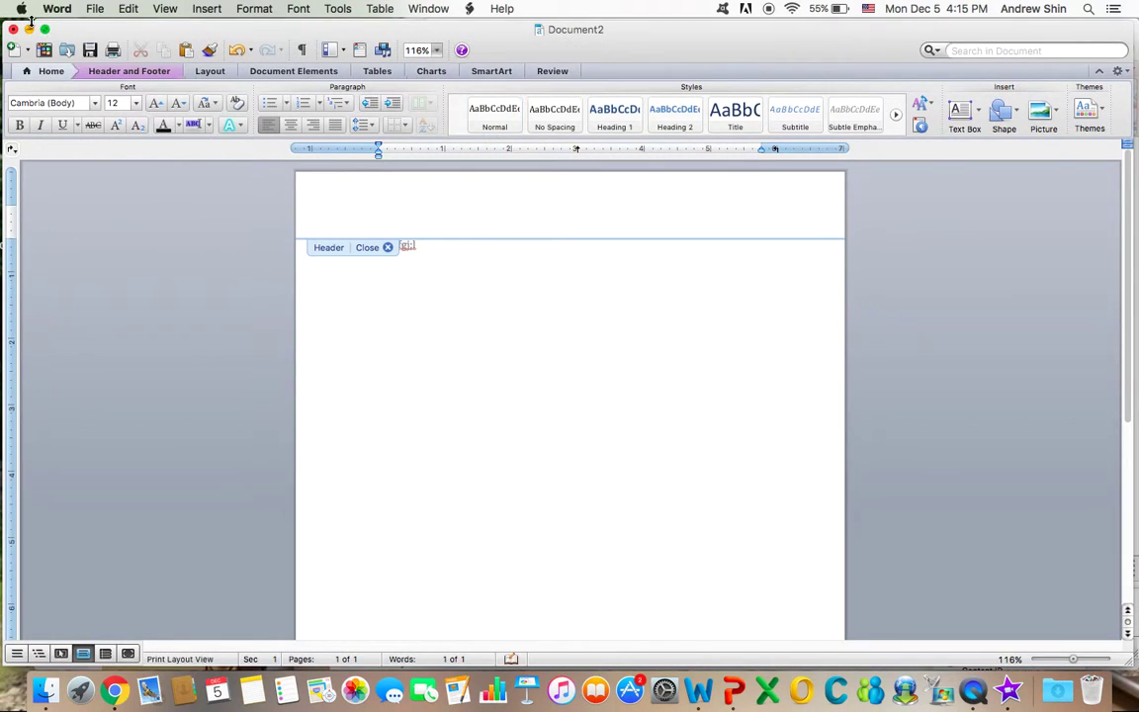
key("super+m")
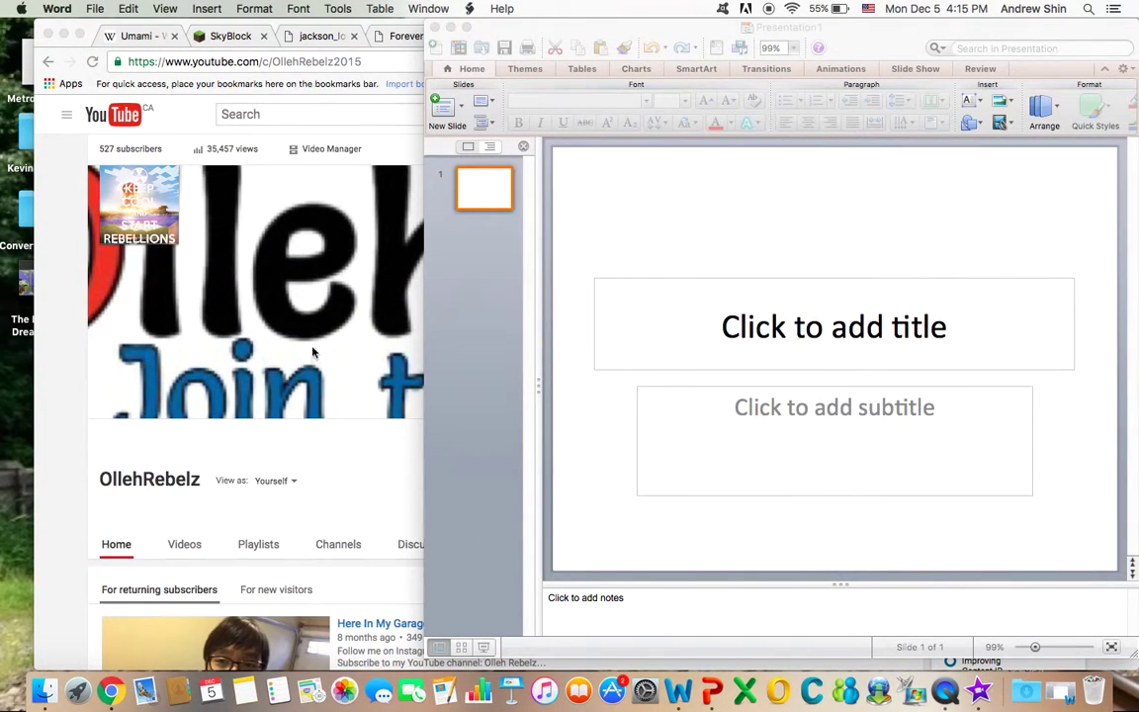
Bring Chrome to the front and cycle through the open apps with Command-Tab.
left_click(308, 483)
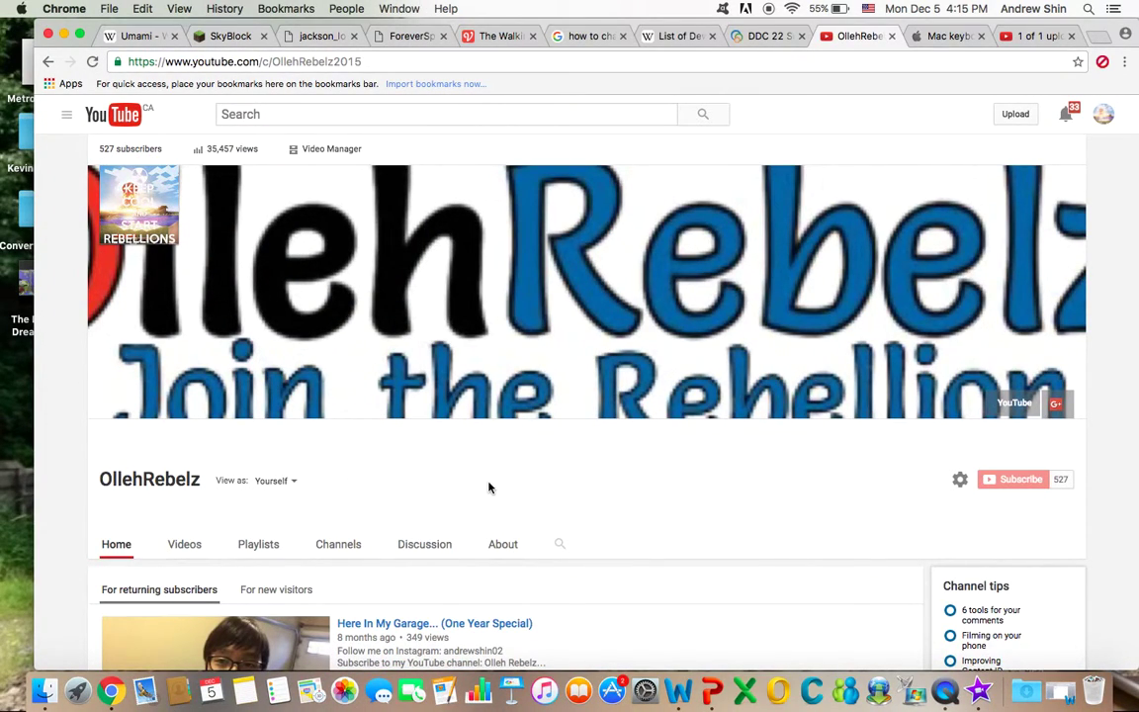
key("super+Tab")
key("super+Tab")
key("super+Tab")
key("super+Tab")
key("super+Tab")
key("super+Tab")
key("super+Tab")
key("super+Tab")
key("super+Tab")
key("super+Tab")
key("super+Tab")
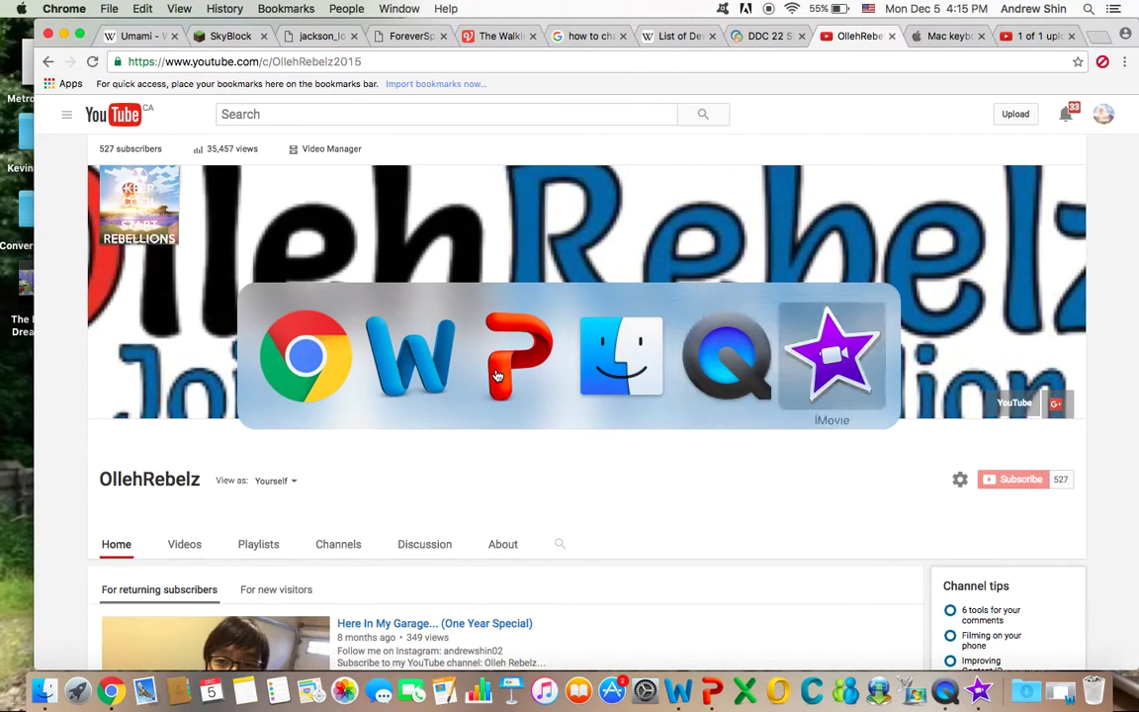
key("super+Tab")
key("super+Tab")
key("super+Tab")
key("super+Tab")
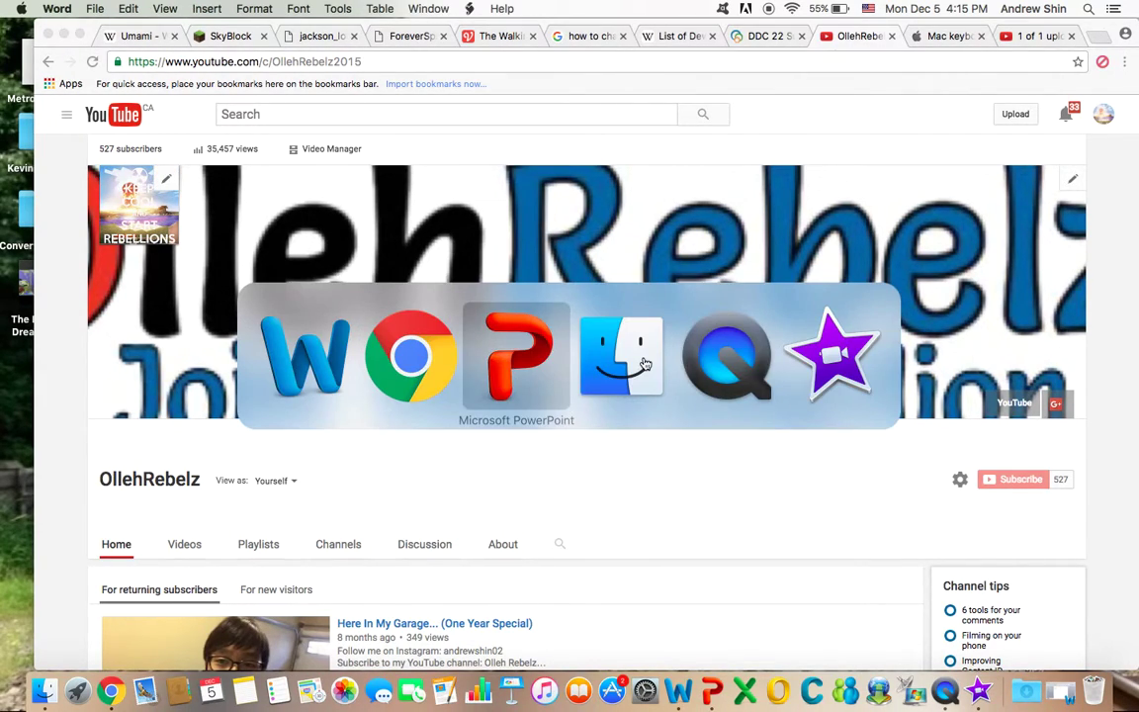
key("super+Tab")
key("super+Tab")
key("super+Tab")
key("super+Tab")
Restore Document2 from the Dock and close it without saving.
left_click(1060, 691)
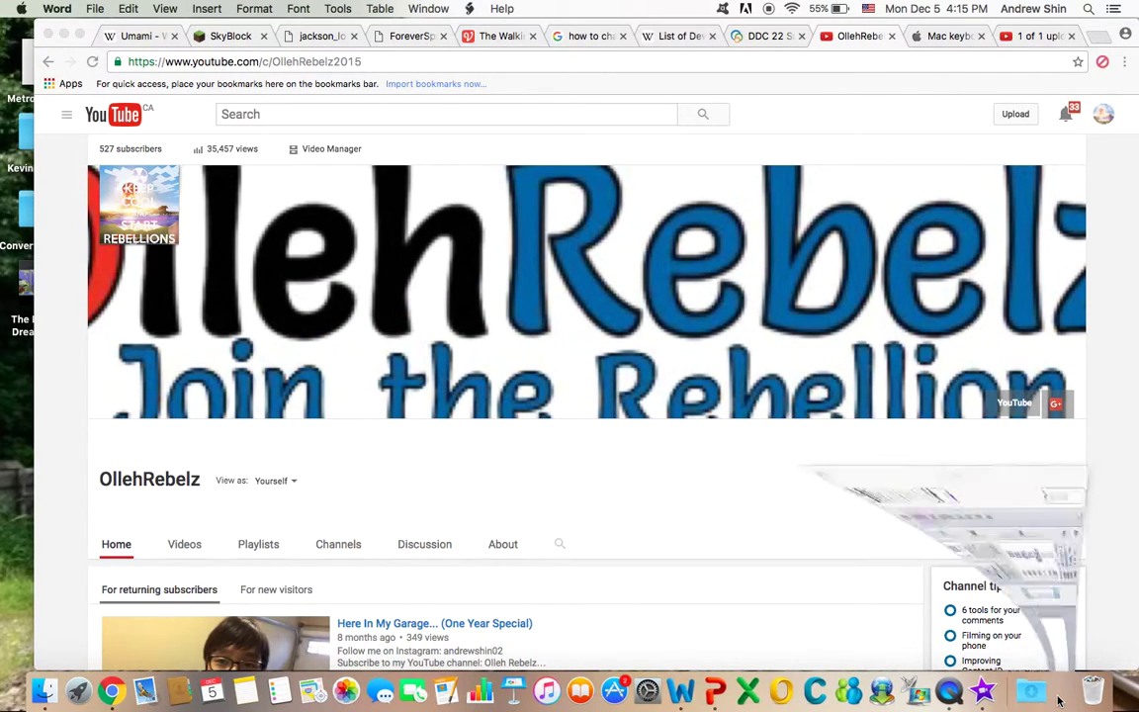
key("super+w")
left_click(511, 135)
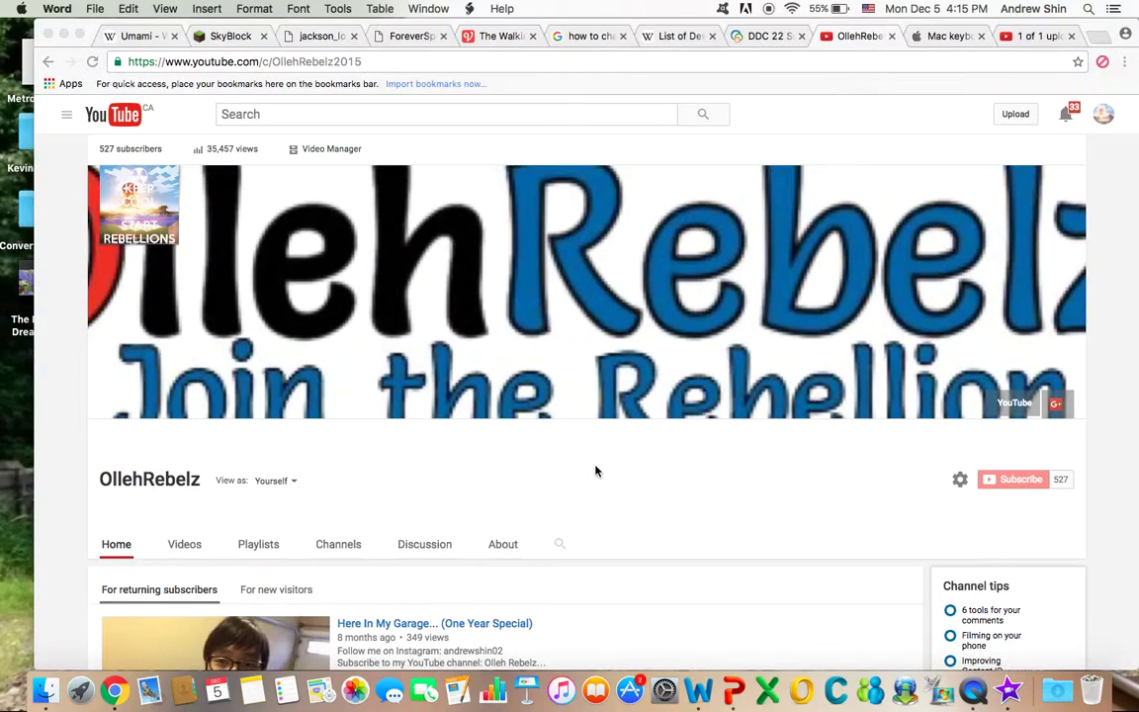
Command-Tab from Chrome through Finder to PowerPoint and hide PowerPoint with Command-H.
left_click(599, 465)
key("super+Tab")
key("super+Tab")
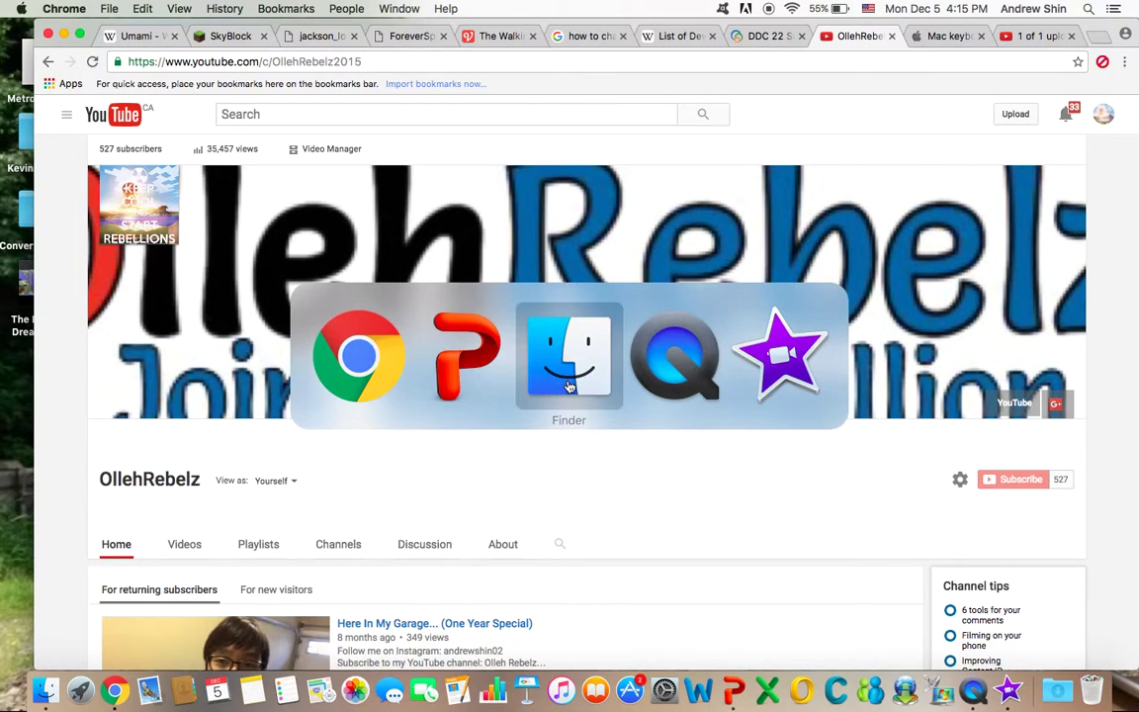
key("super+Tab")
key("super+Tab")
key("super+Tab")
key("super+Tab")
key("super+Tab")
key("super+Tab")
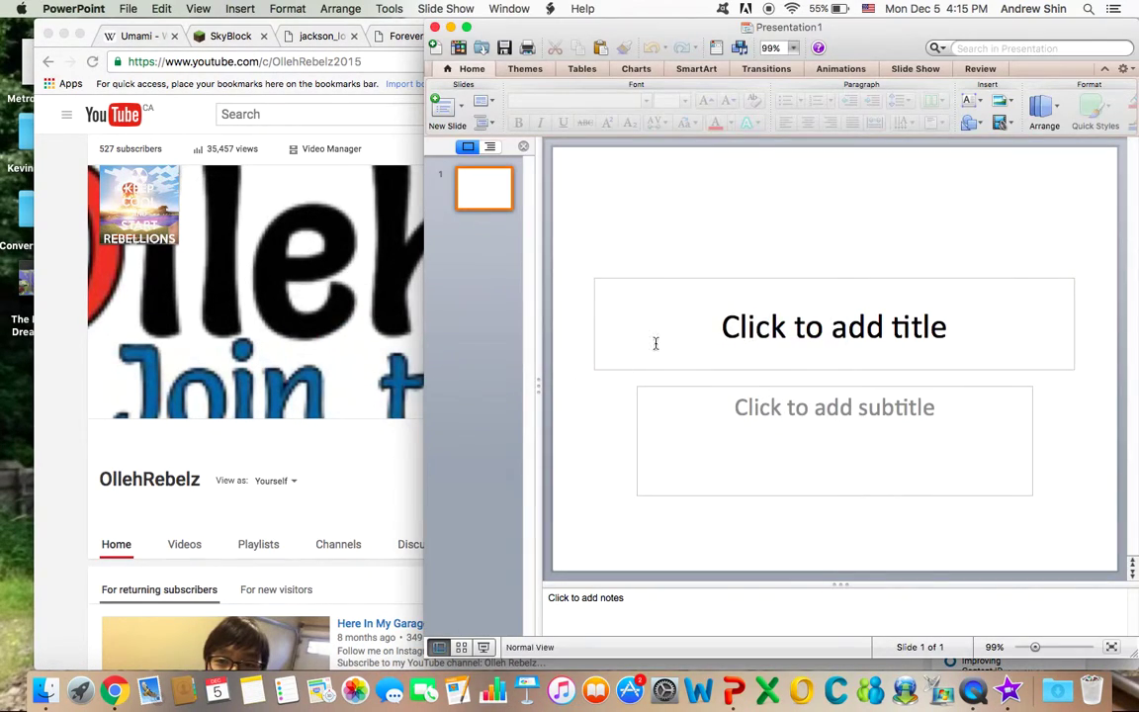
left_click(656, 343)
key("super+h")
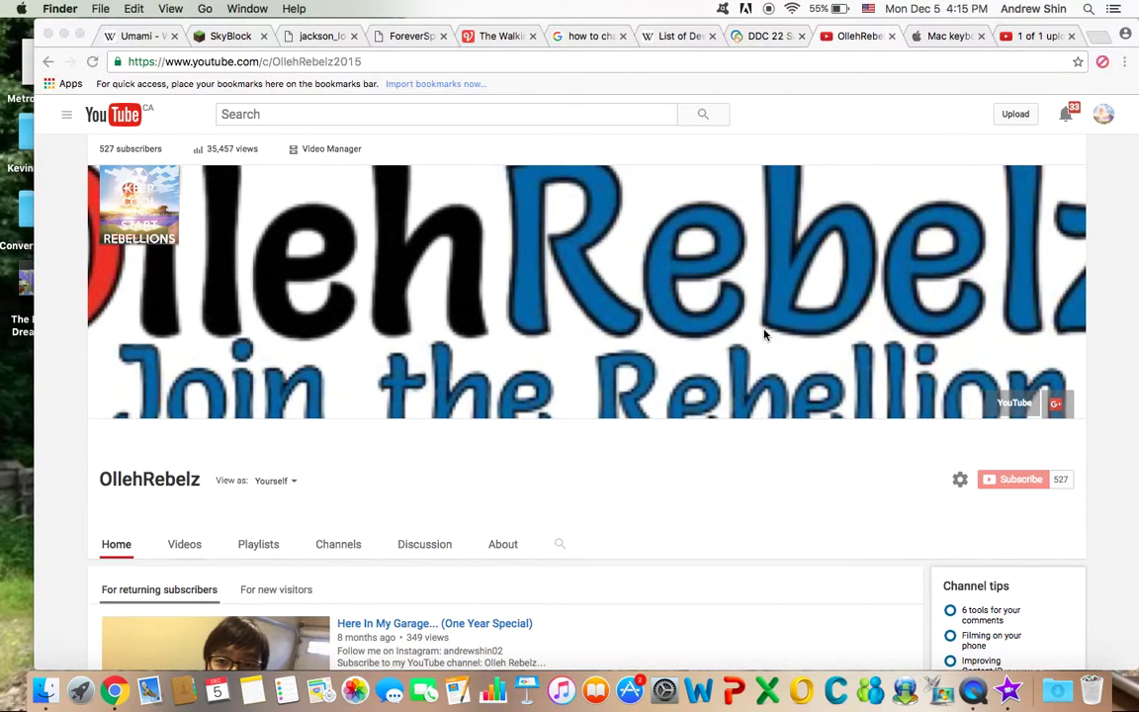
Bring the OllehRebelz YouTube channel Home page in Chrome to the front.
left_click(659, 460)
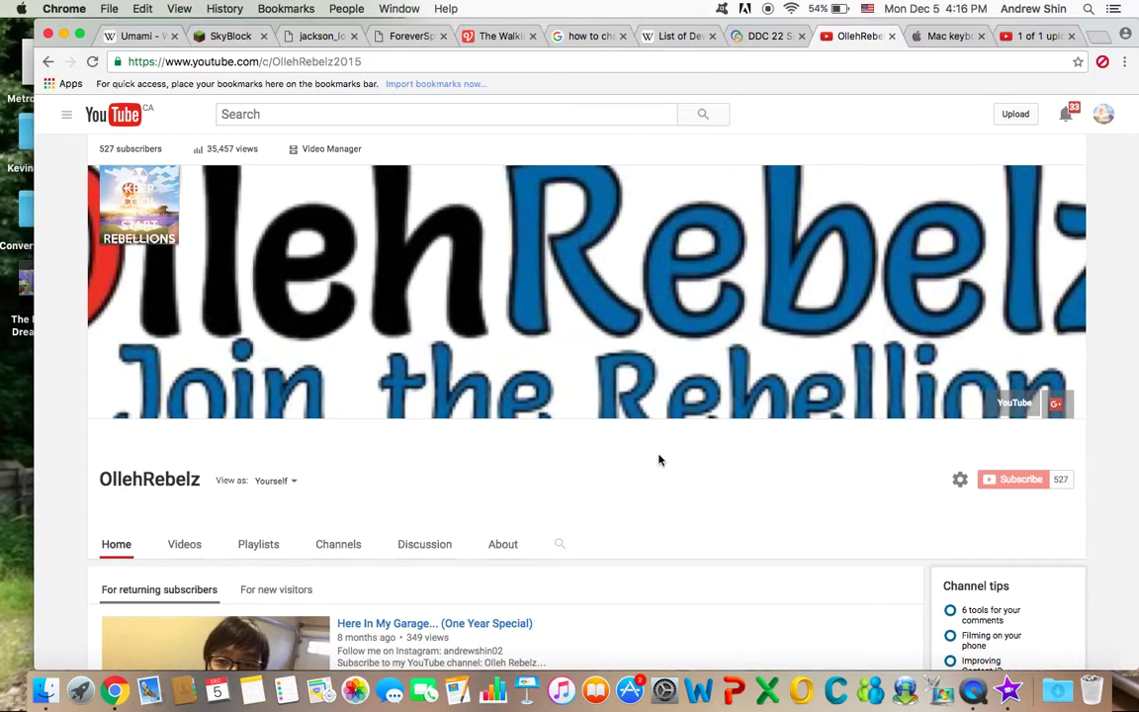
Switch to the Apple Mac keyboard shortcuts tab with Control-Tab and scroll through the article.
key("ctrl+Tab")
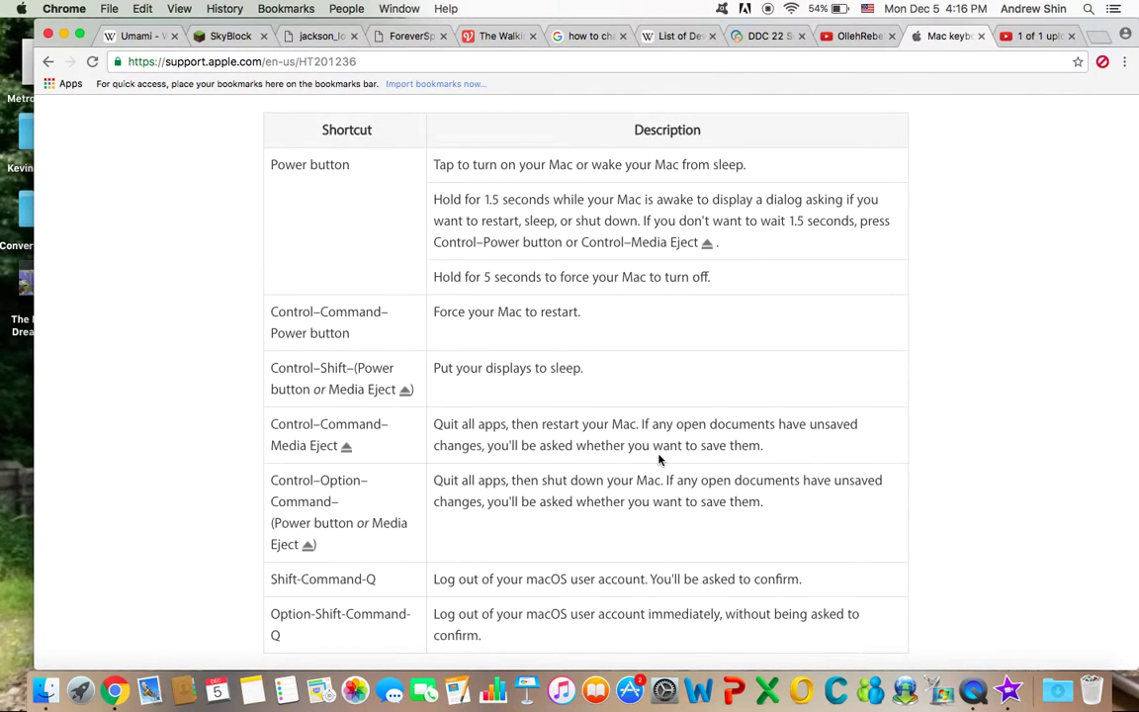
scroll(660, 460, "down", 1)
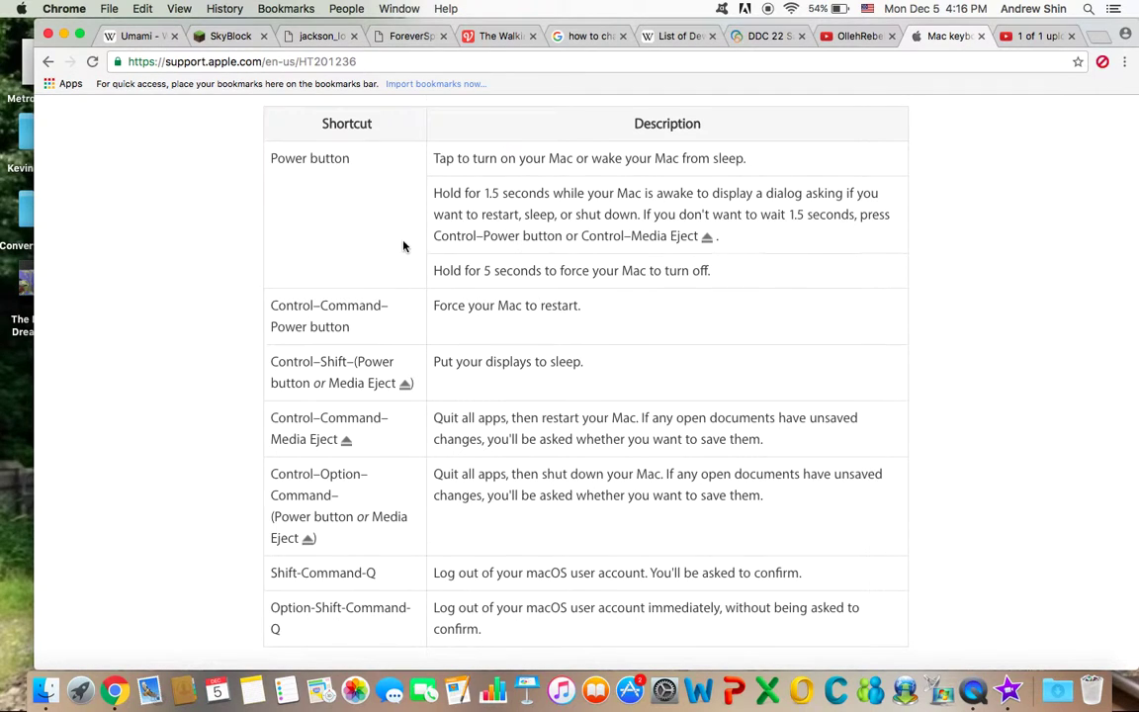
scroll(401, 246, "down", 5)
scroll(401, 246, "up", 7)
scroll(401, 243, "down", 3)
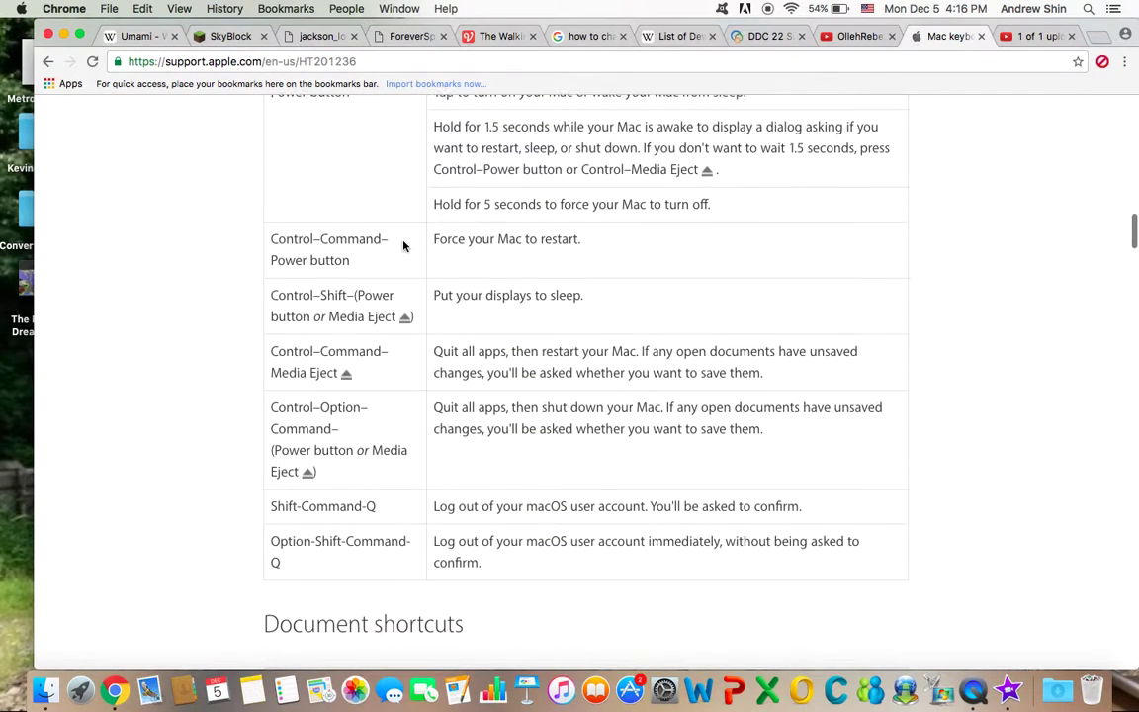
scroll(401, 243, "up", 4)
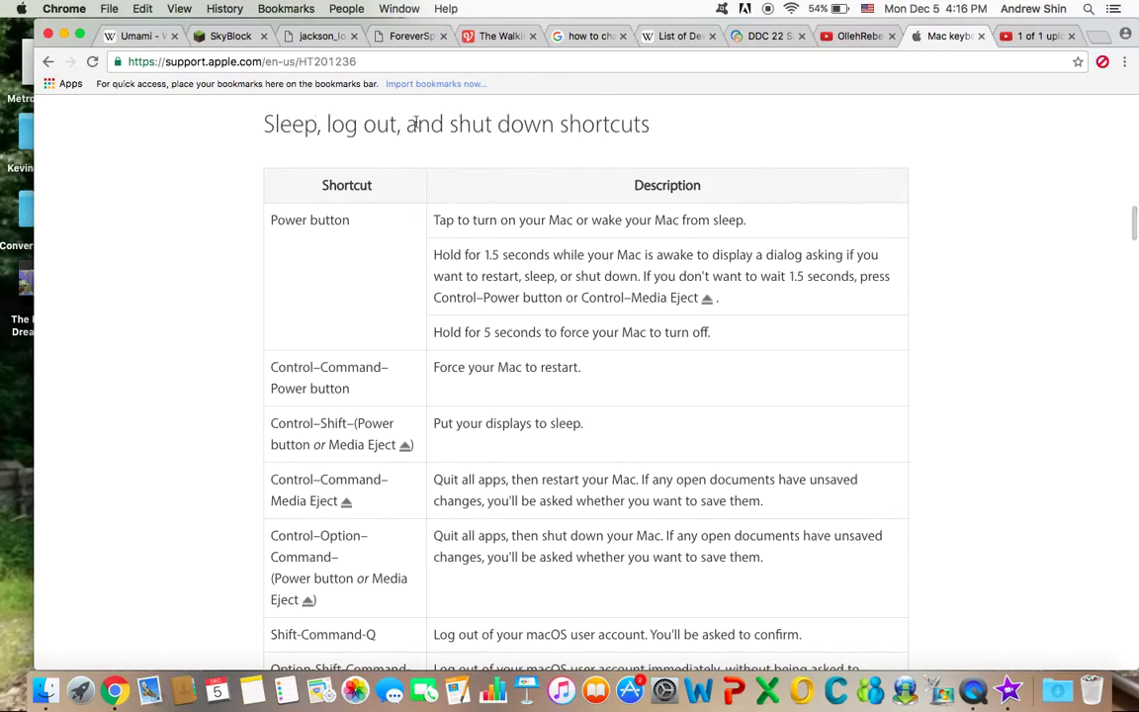
scroll(595, 156, "up", 15)
scroll(666, 156, "down", 12)
Scroll to bring the Sleep, log out, and shut down shortcuts table into view.
scroll(666, 156, "down", 12)
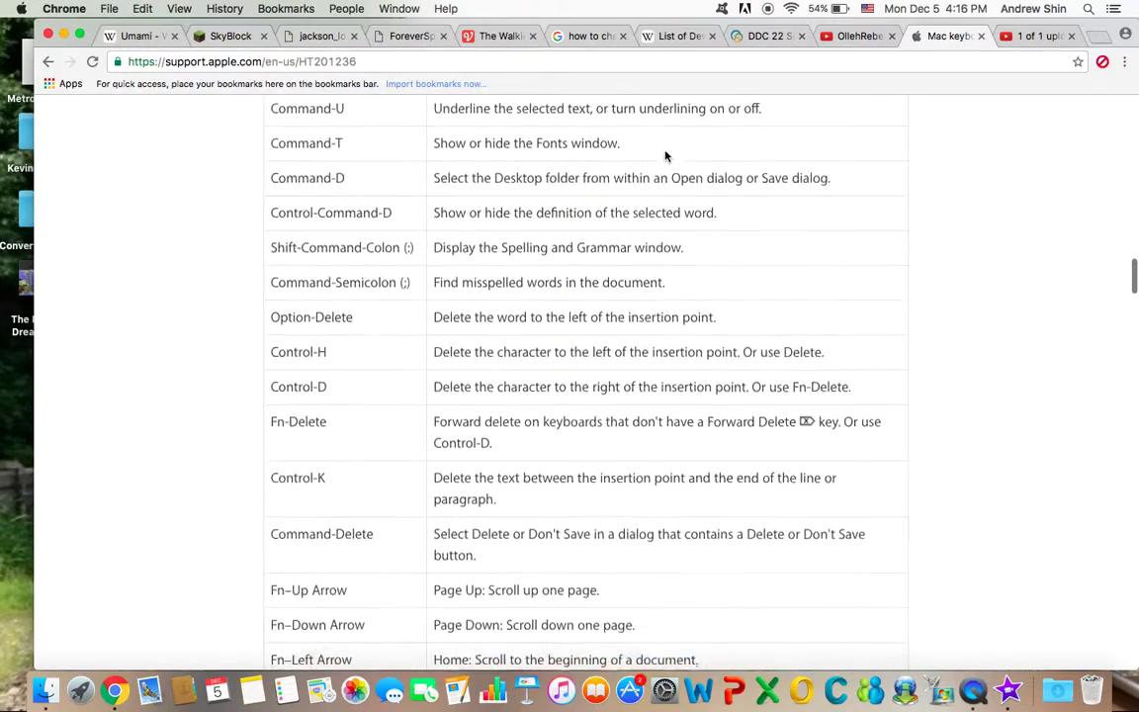
scroll(666, 157, "up", 8)
scroll(547, 324, "up", 4)
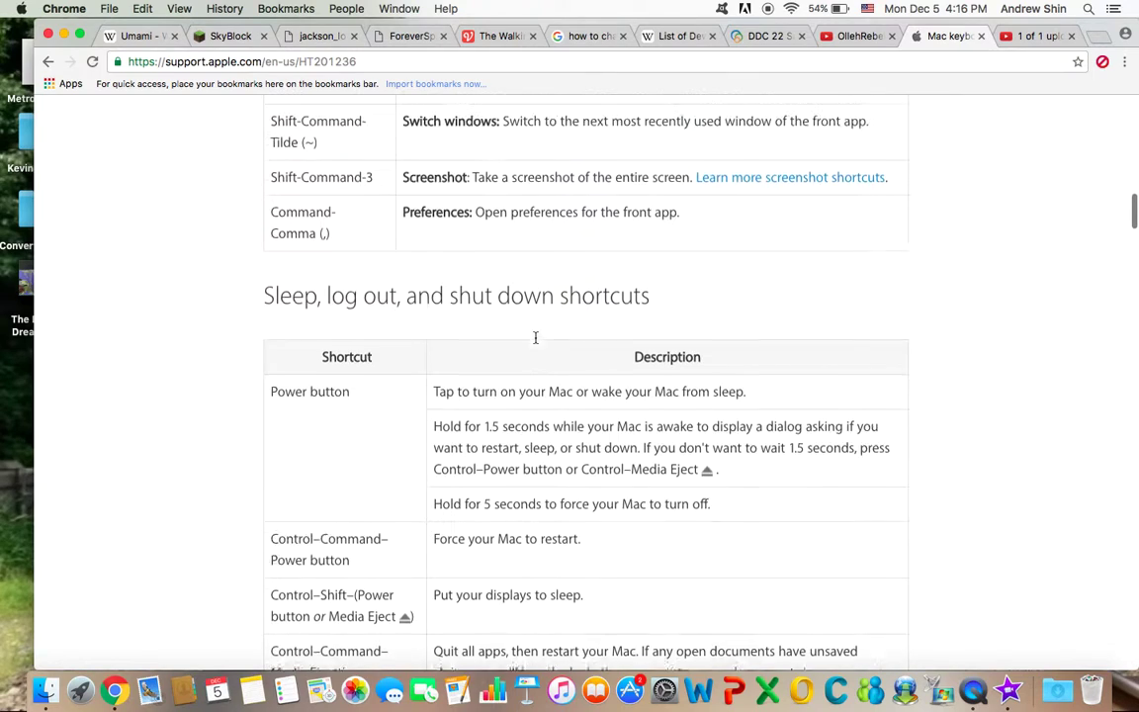
scroll(290, 260, "down", 1)
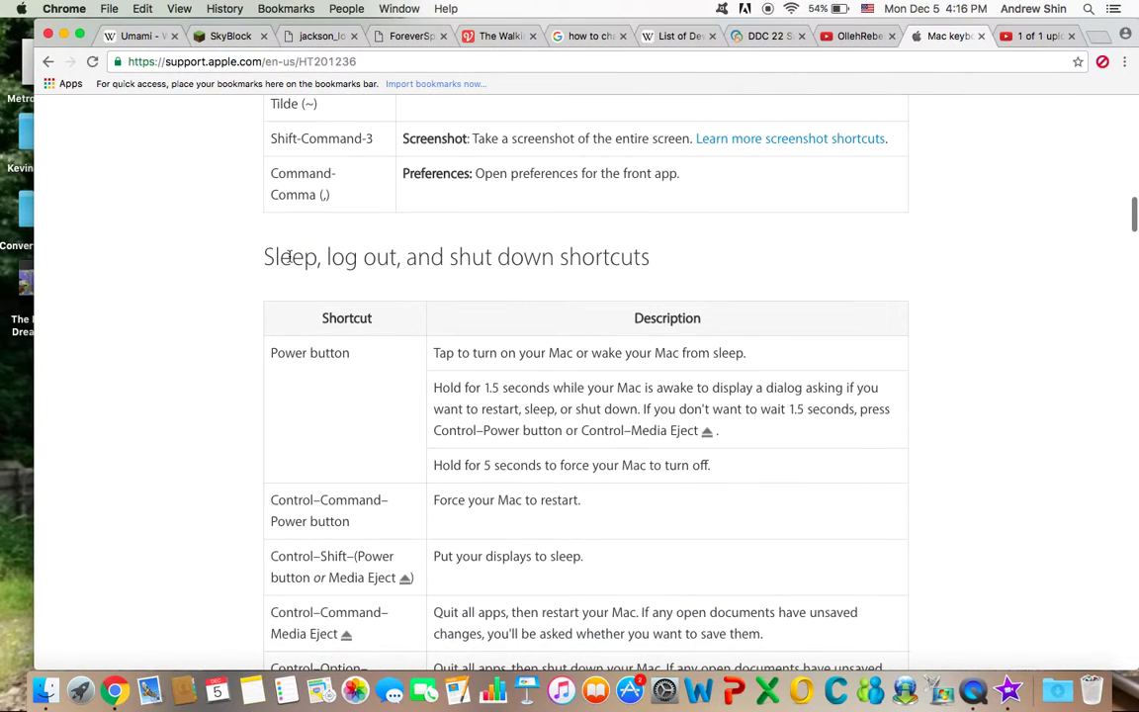
scroll(288, 256, "down", 3)
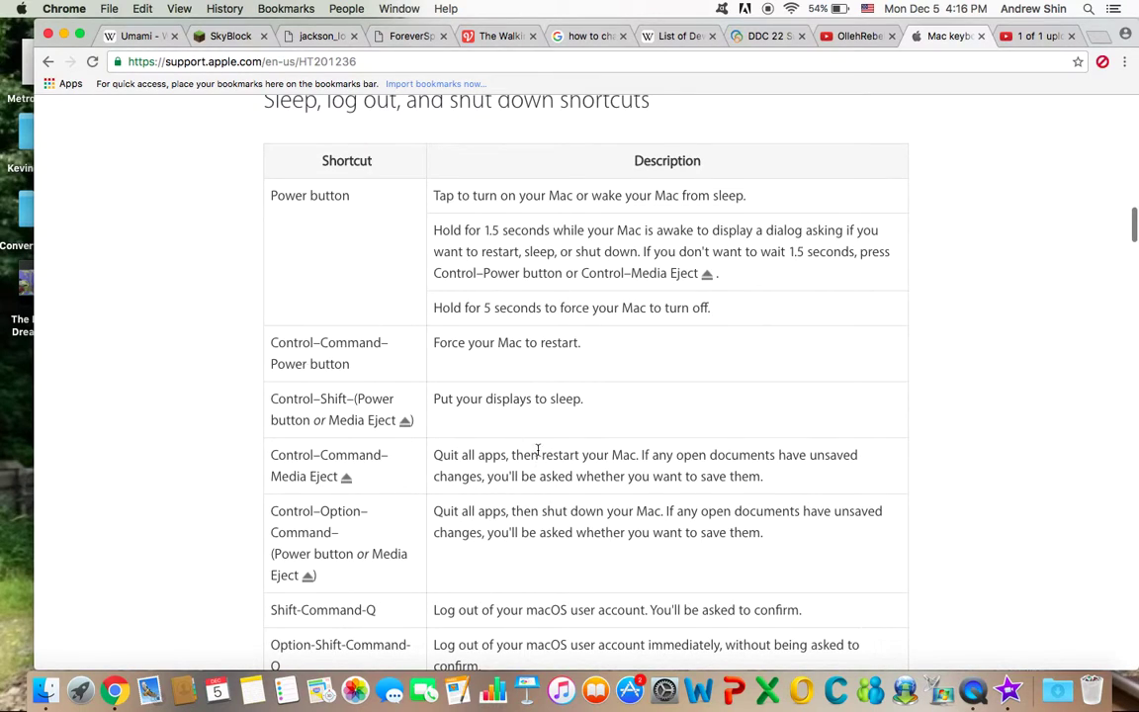
scroll(587, 452, "down", 6)
scroll(587, 452, "up", 8)
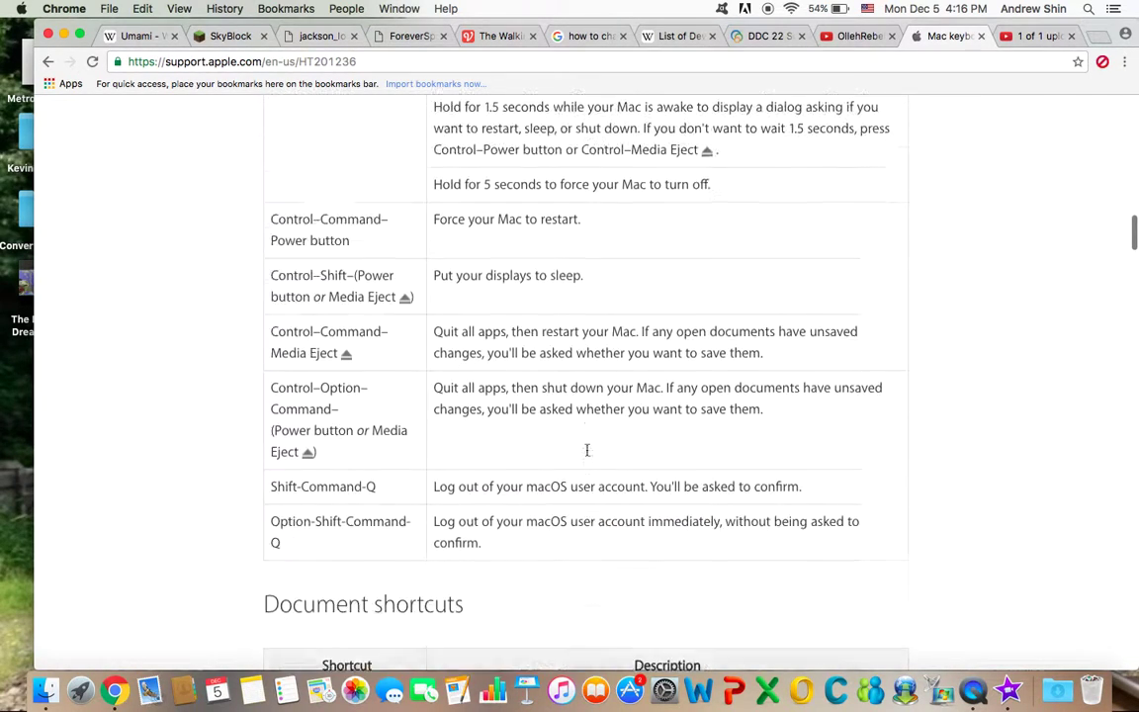
scroll(587, 452, "down", 7)
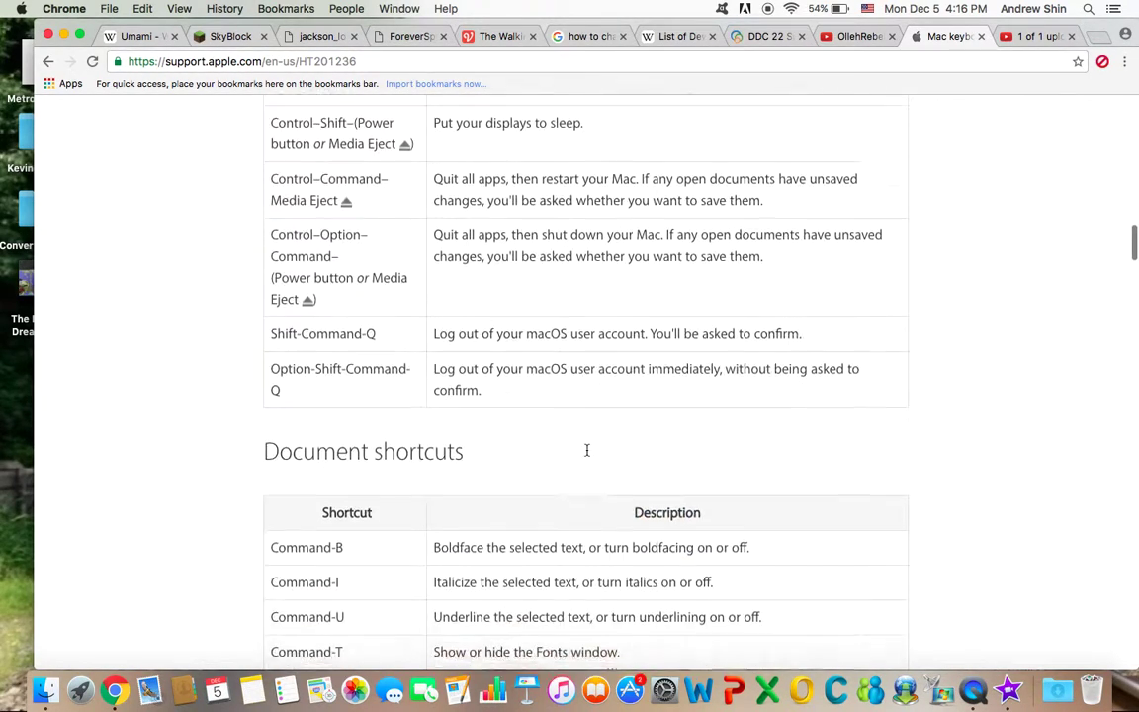
scroll(844, 303, "up", 3)
scroll(844, 303, "up", 1)
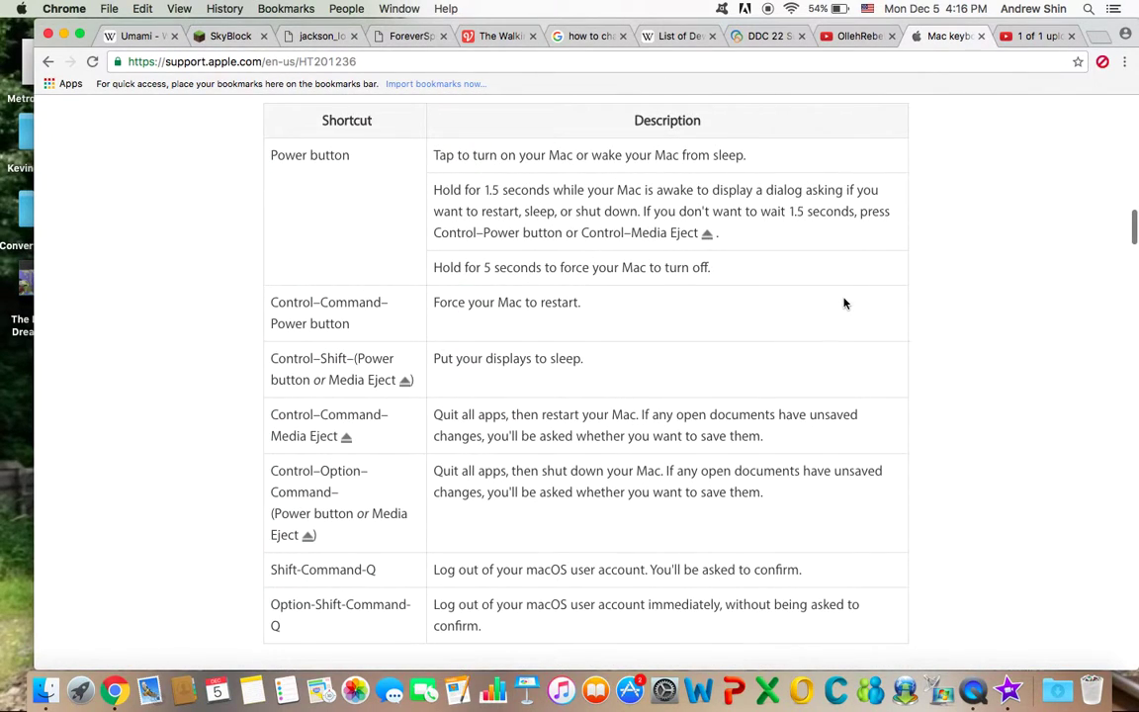
scroll(844, 303, "up", 4)
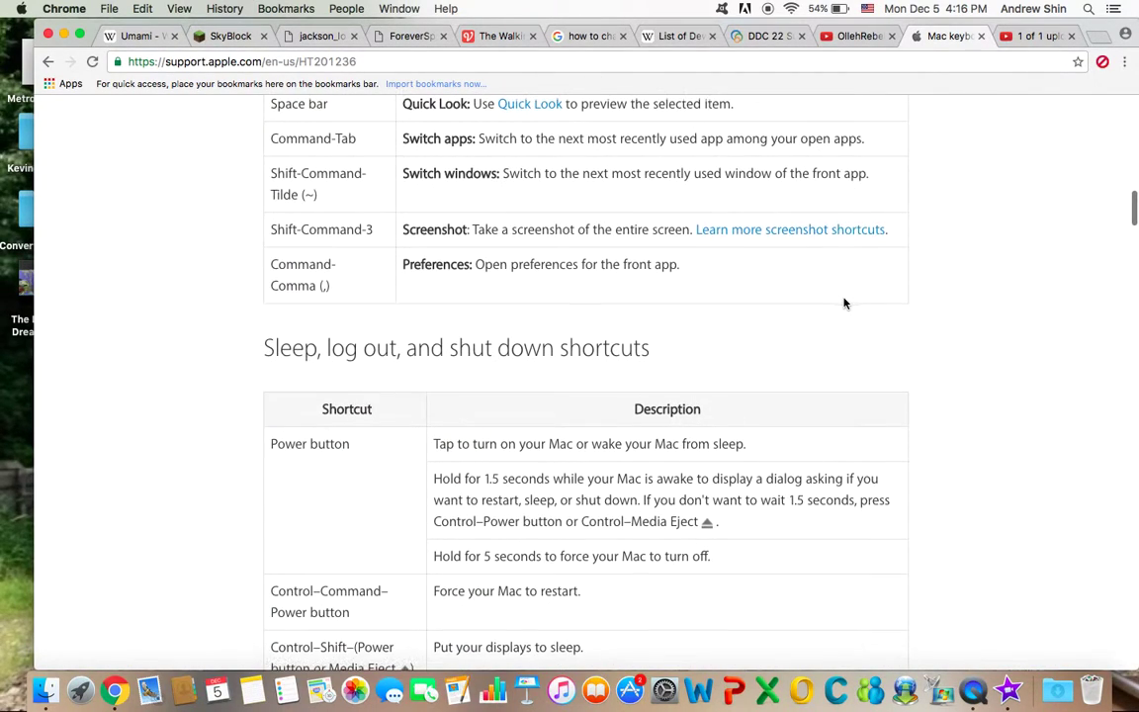